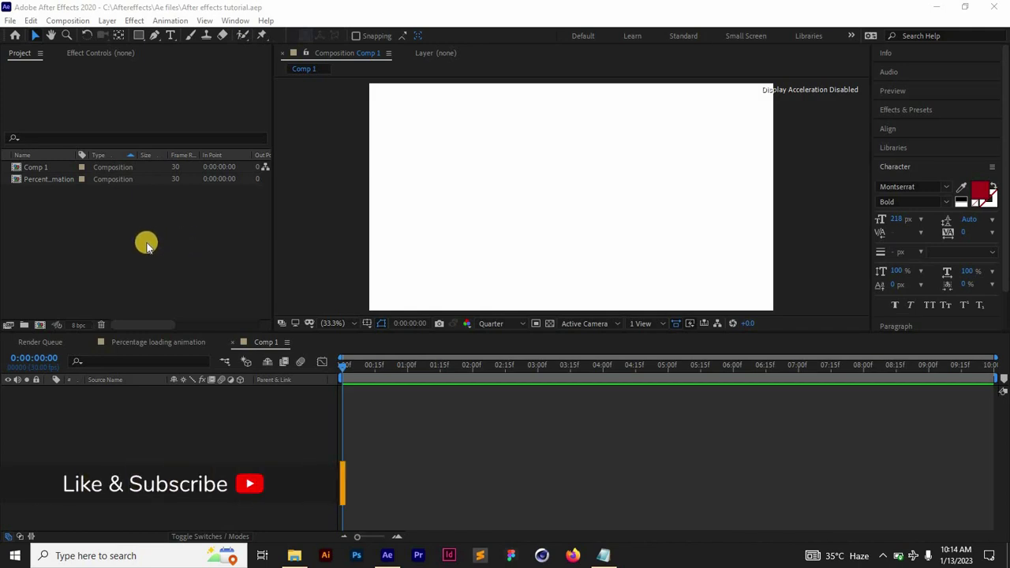
# Step: Draw a thick 116 px red horizontal path across Comp 1 with the Pen tool, creating Shape Layer 1
pyautogui.click(154, 37)
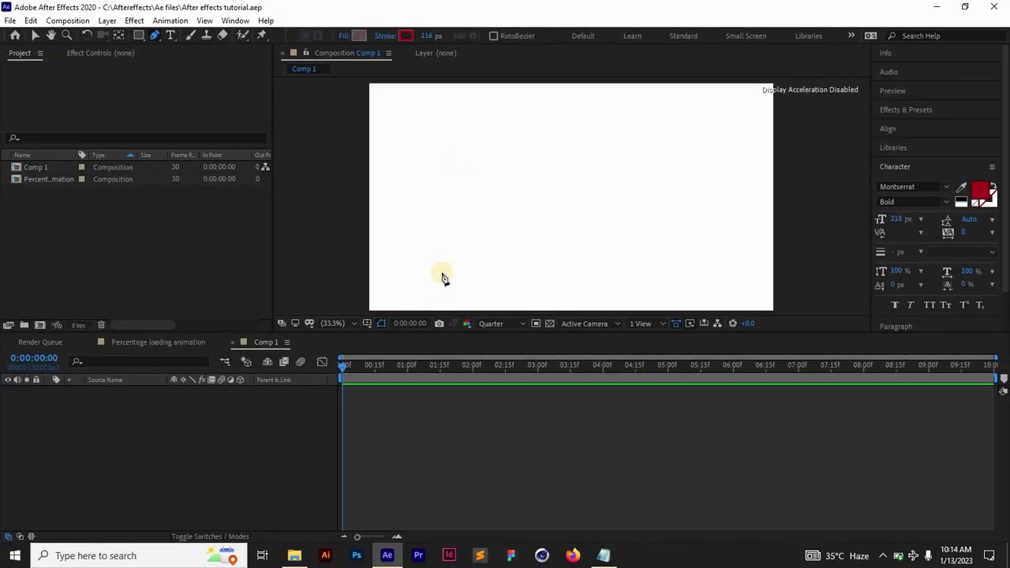
pyautogui.click(436, 229)
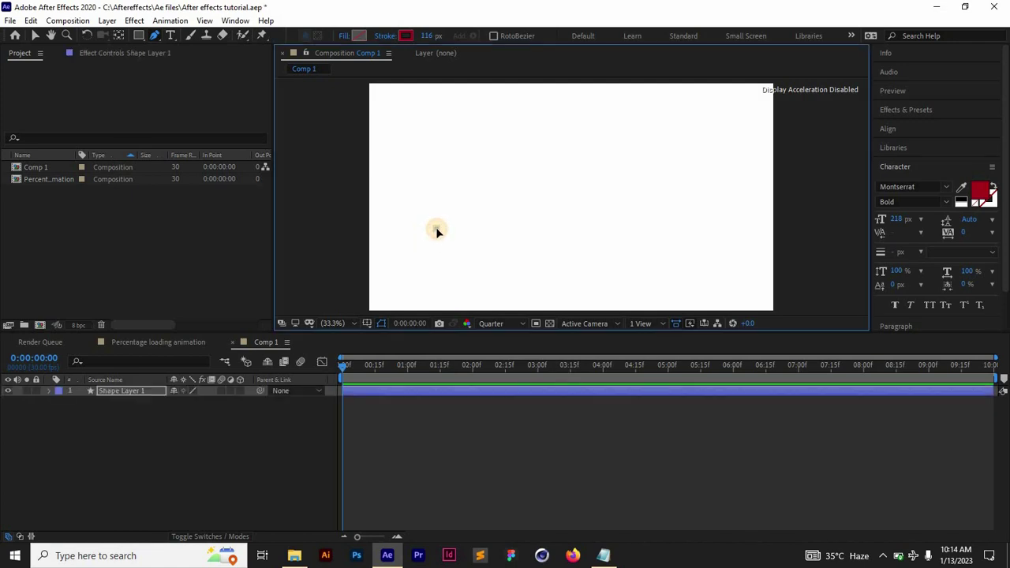
pyautogui.click(676, 228)
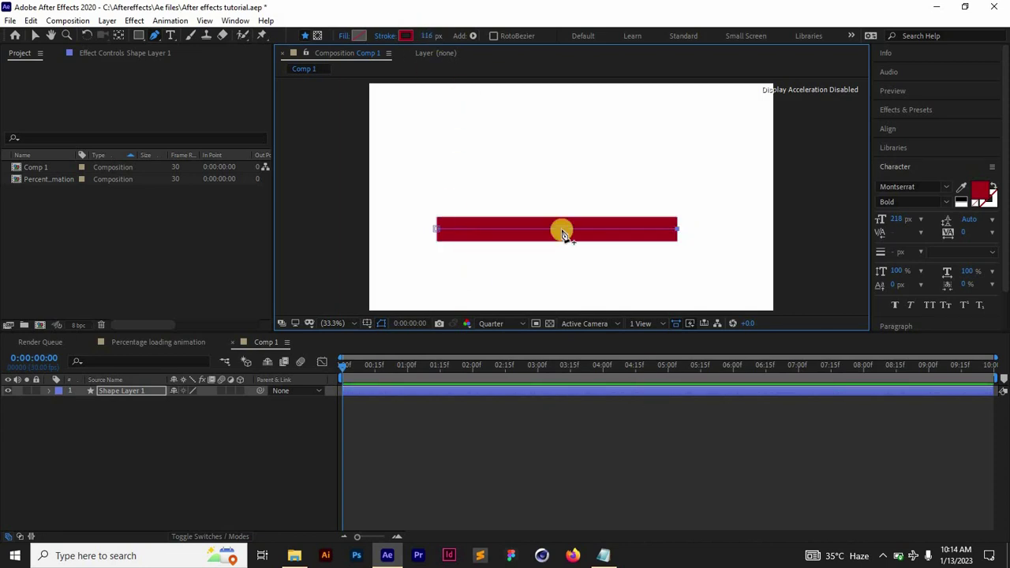
# Step: Centre Shape Layer 1's red bar horizontally in Comp 1 with Align Horizontal Center
pyautogui.click(41, 37)
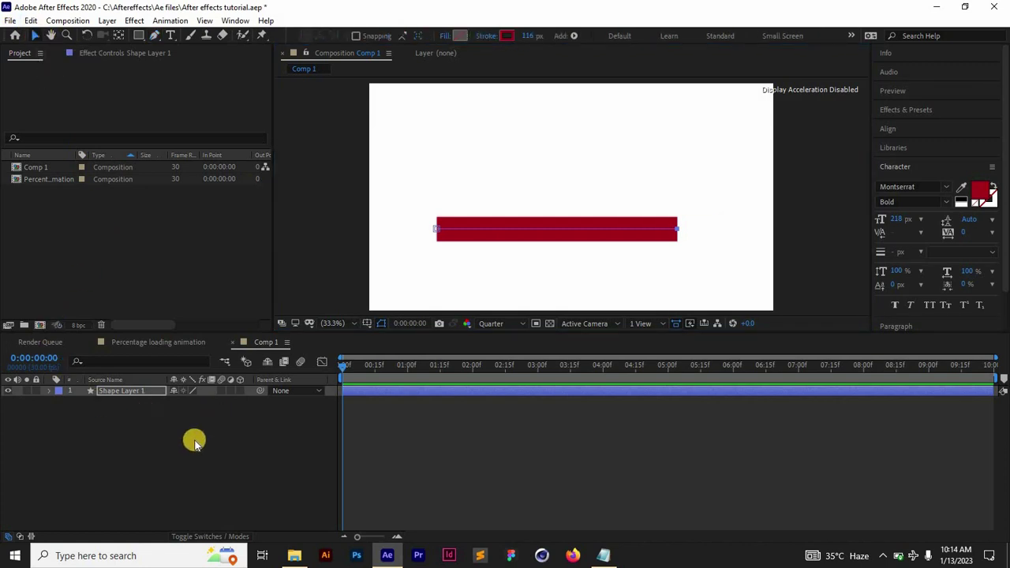
pyautogui.click(892, 128)
pyautogui.click(905, 162)
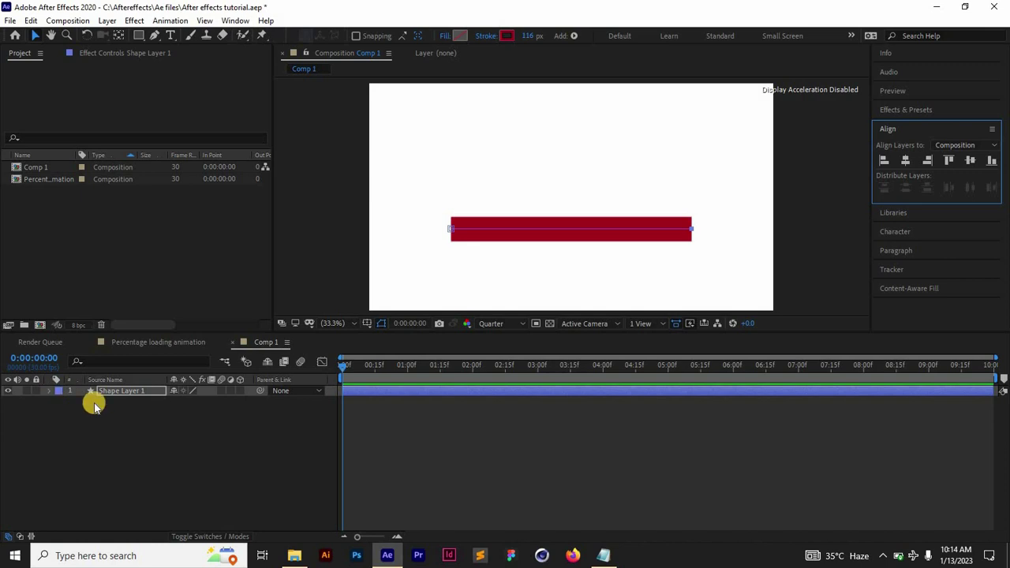
# Step: Set the Line Cap of Shape Layer 1's Stroke 1 to Round Cap
pyautogui.click(49, 390)
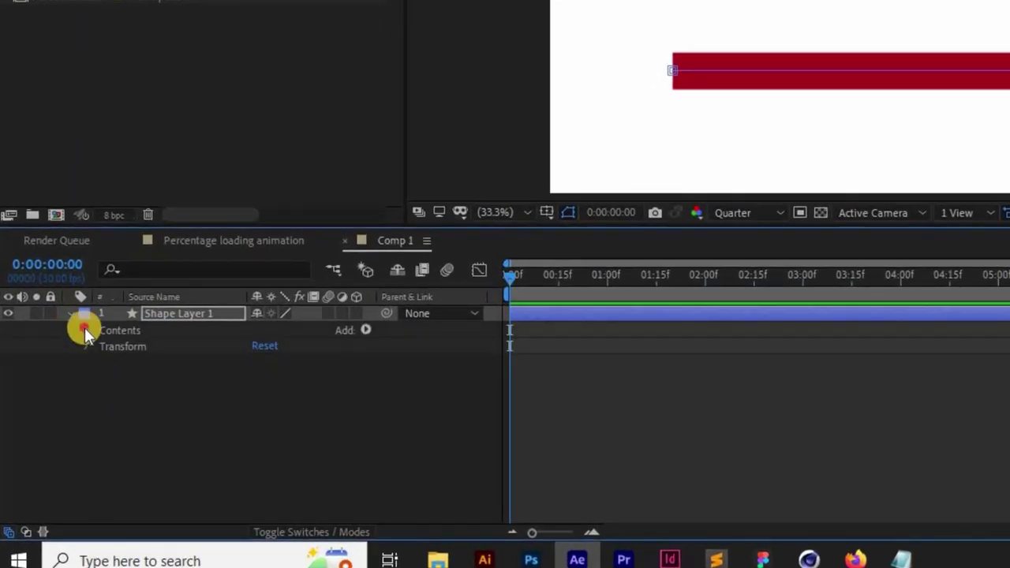
pyautogui.click(85, 330)
pyautogui.click(101, 347)
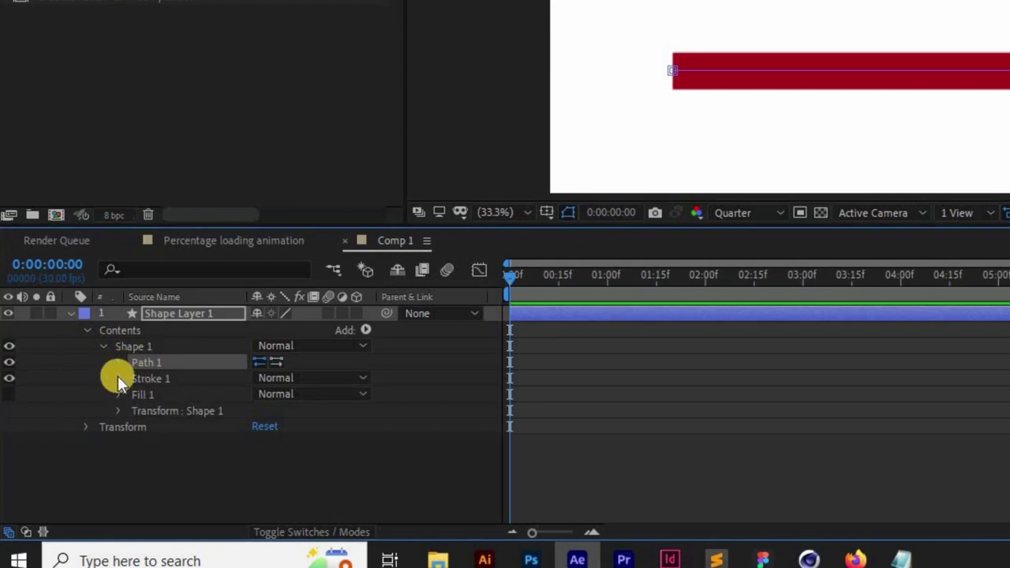
pyautogui.click(118, 379)
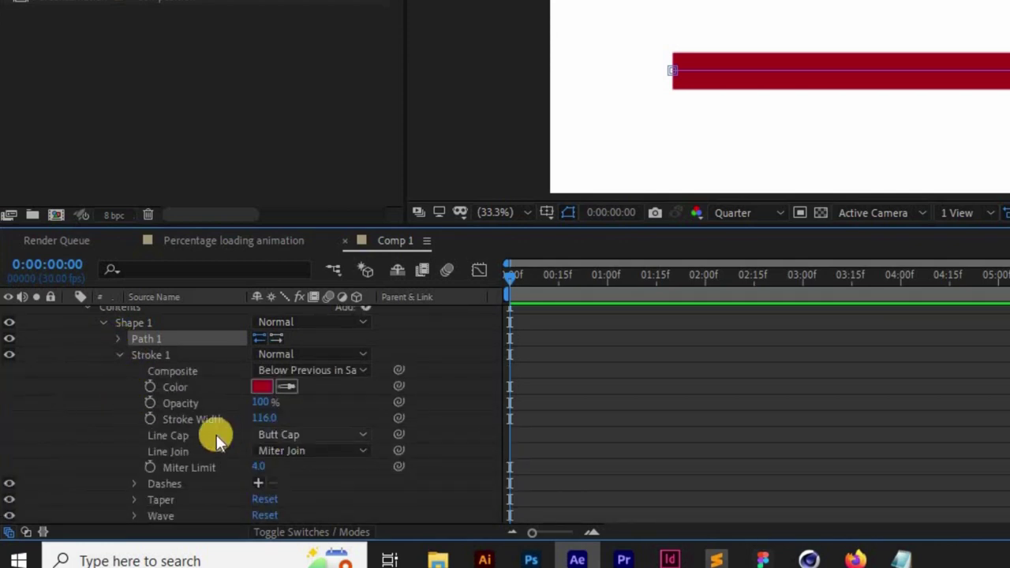
pyautogui.click(297, 439)
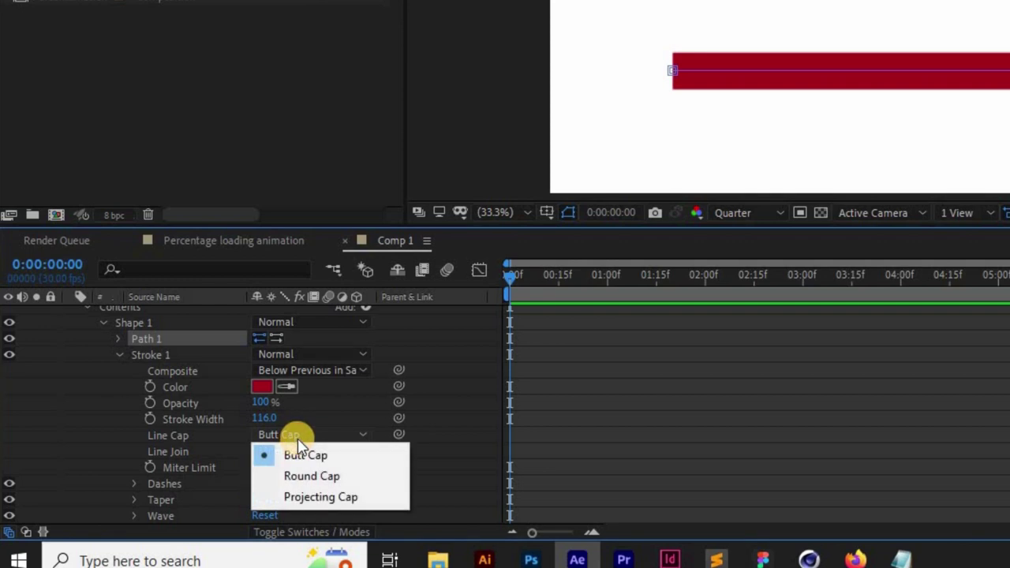
pyautogui.click(321, 474)
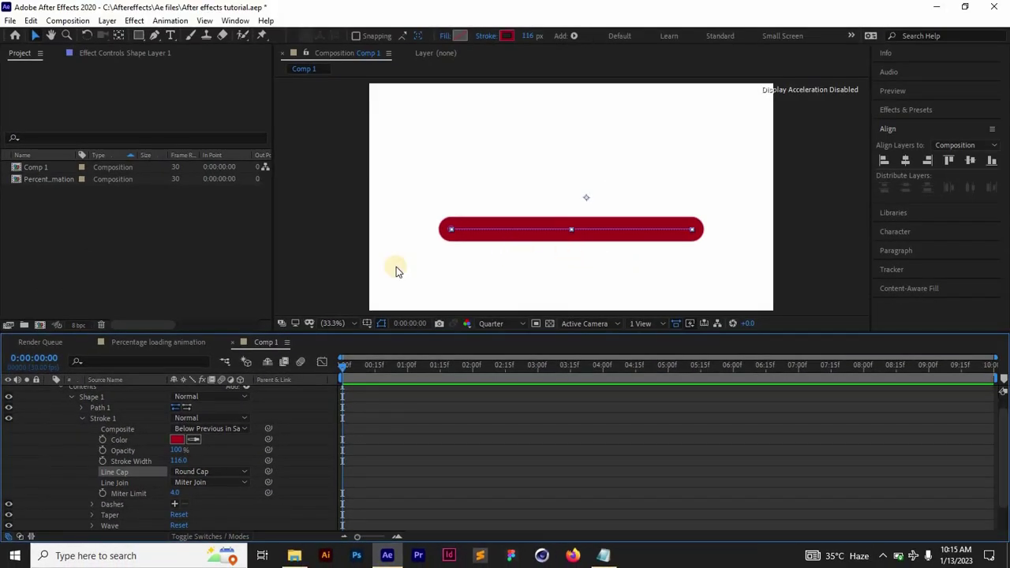
pyautogui.click(556, 231)
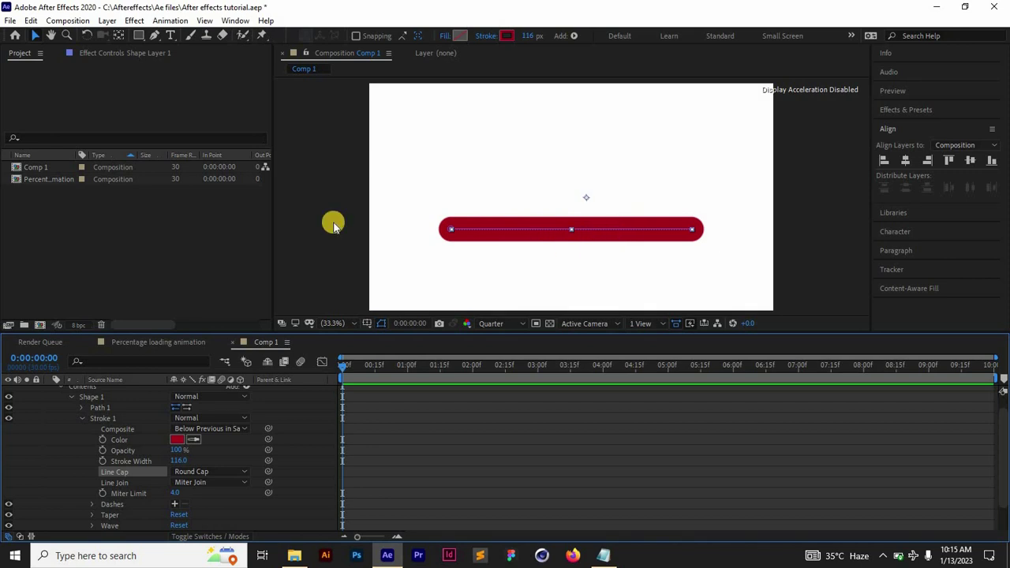
pyautogui.scroll(1, 63, 415)
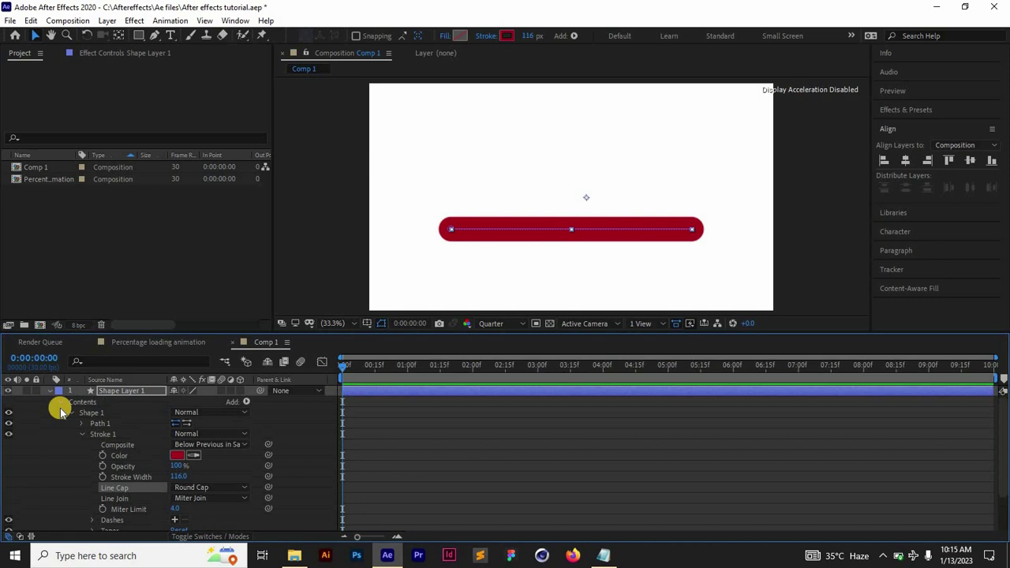
# Step: Rename Shape Layer 1 to 'bar'
pyautogui.click(49, 391)
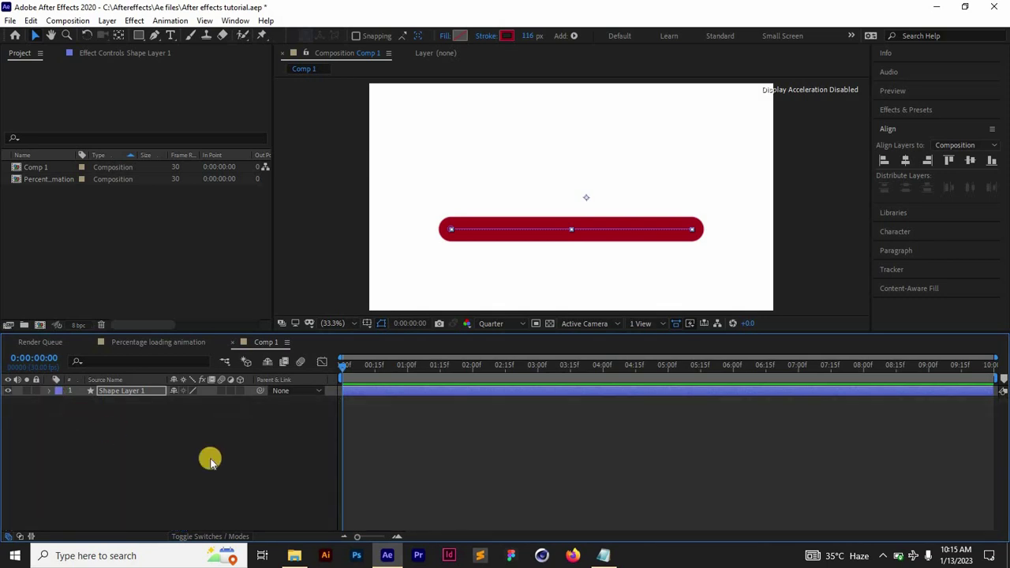
pyautogui.click(227, 453)
pyautogui.click(651, 229)
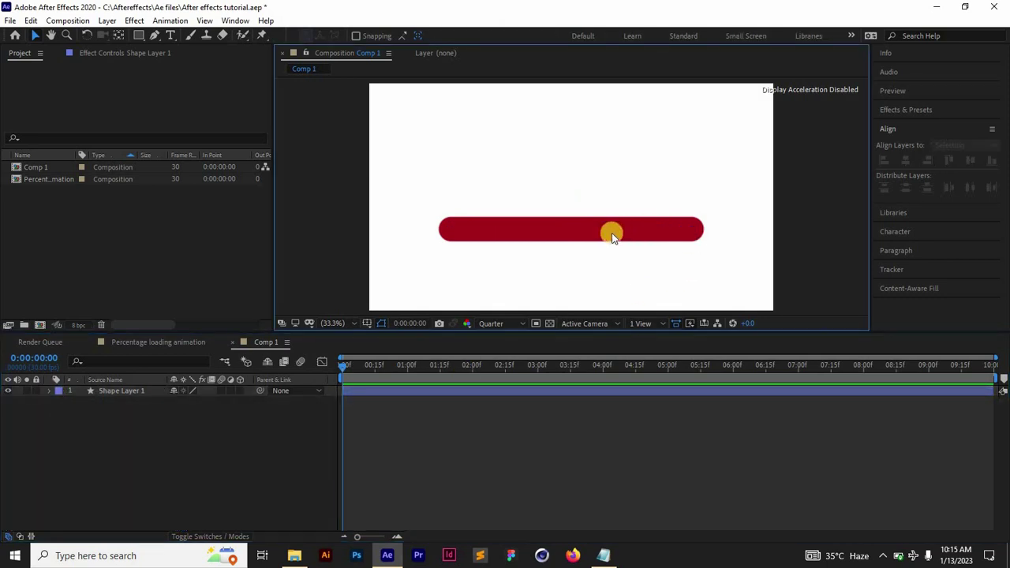
pyautogui.click(576, 231)
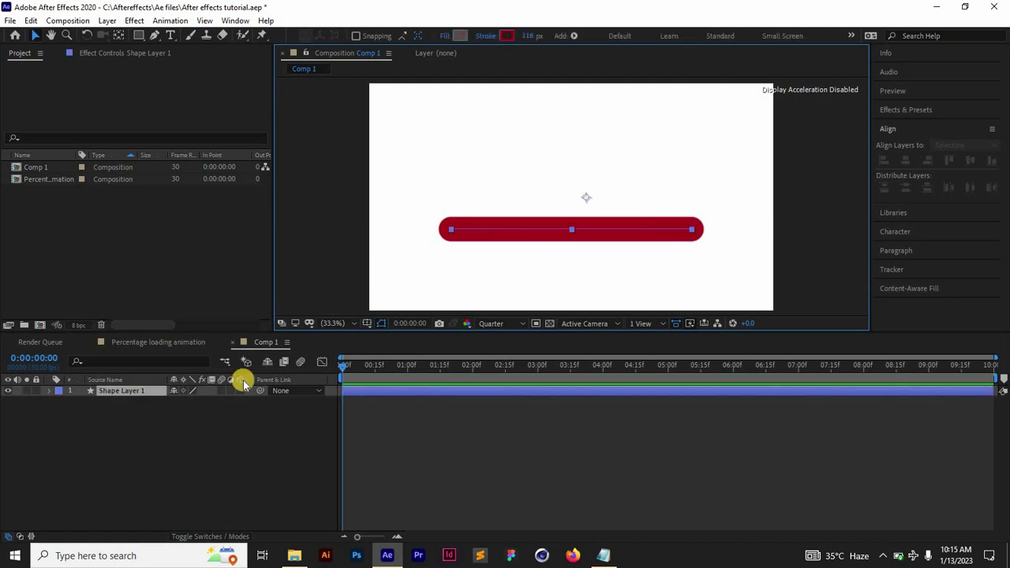
pyautogui.click(142, 395)
pyautogui.press('Return')
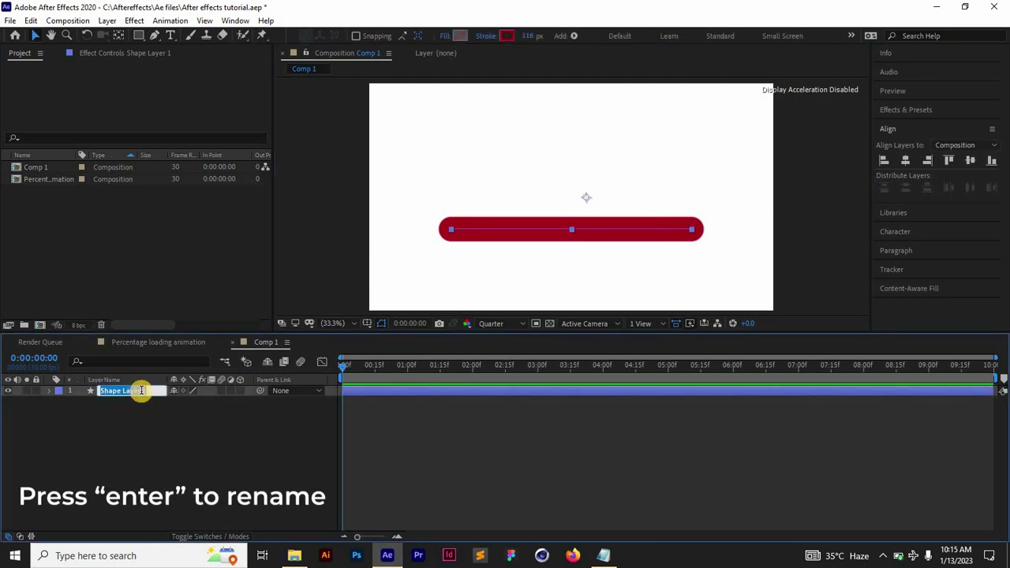
pyautogui.write('bar')
pyautogui.press('Return')
pyautogui.click(144, 465)
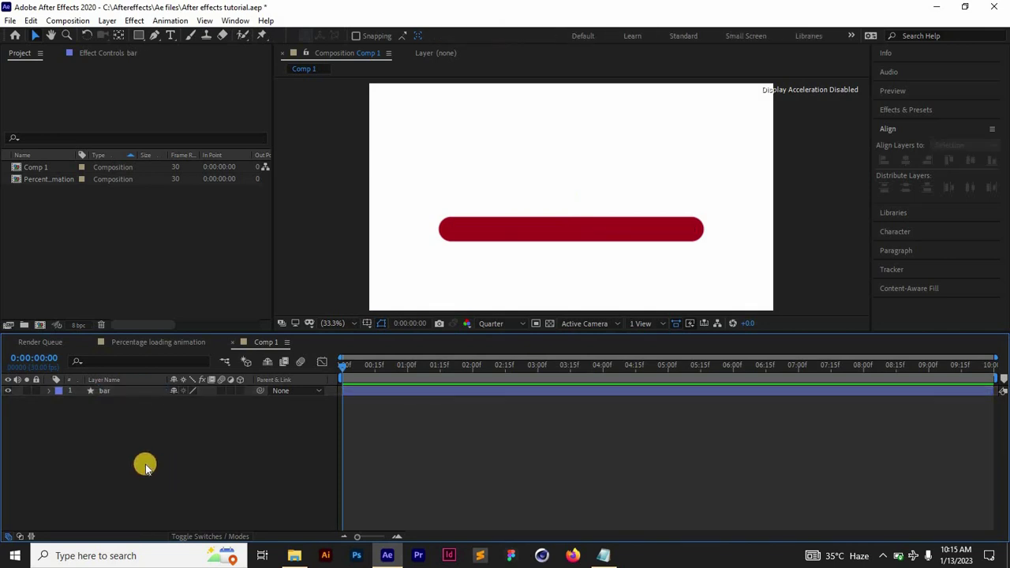
pyautogui.click(176, 393)
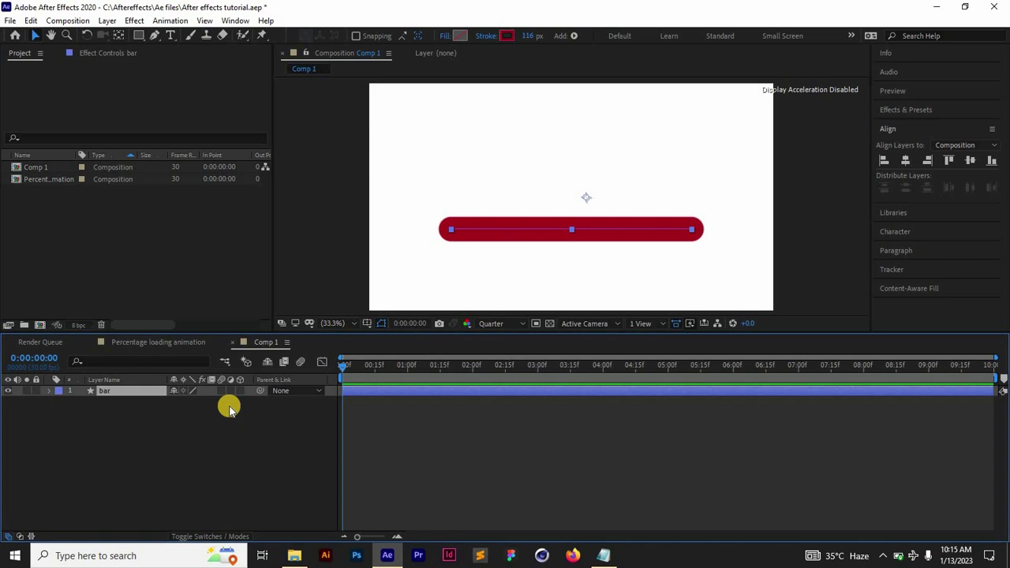
# Step: Duplicate the bar layer and set the lower bar's Opacity to 30%
pyautogui.hotkey('ctrl', 'd')
pyautogui.click(160, 440)
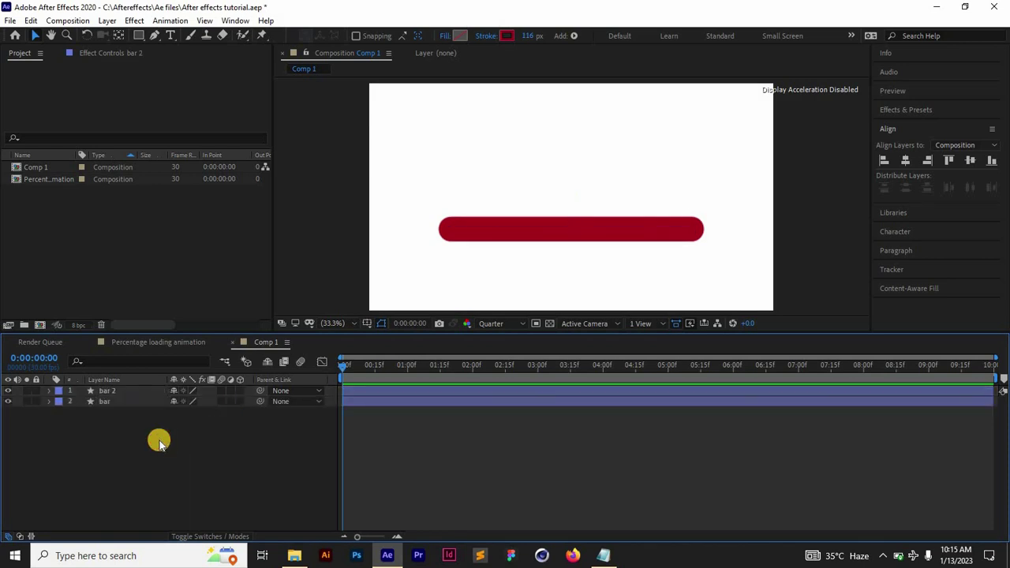
pyautogui.click(122, 404)
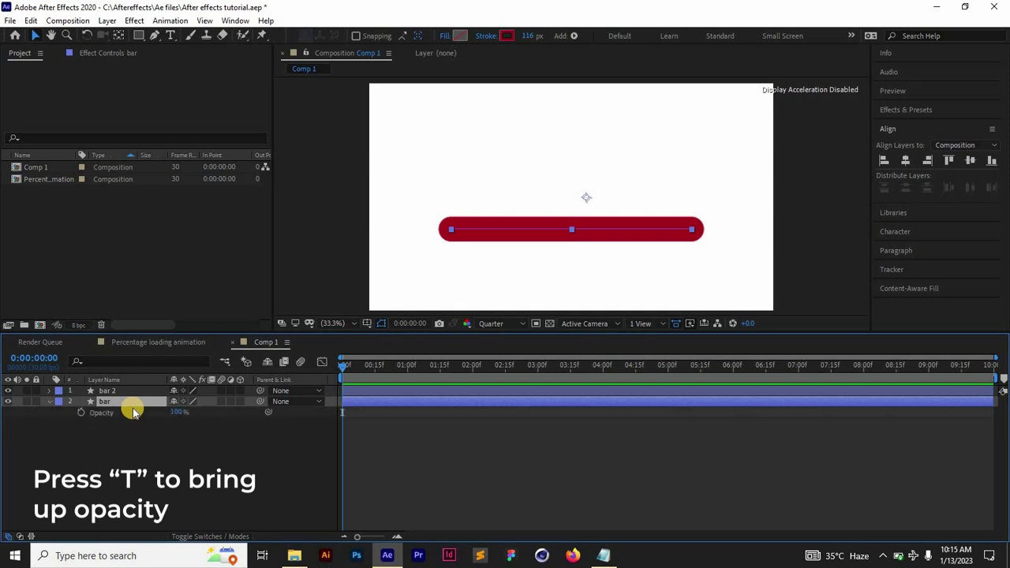
pyautogui.click(178, 412)
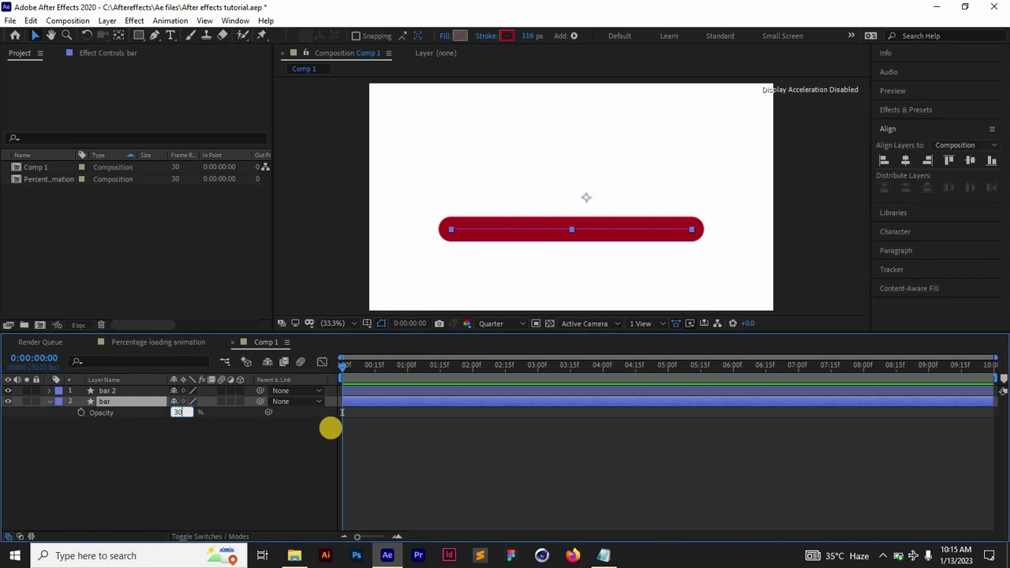
pyautogui.click(290, 460)
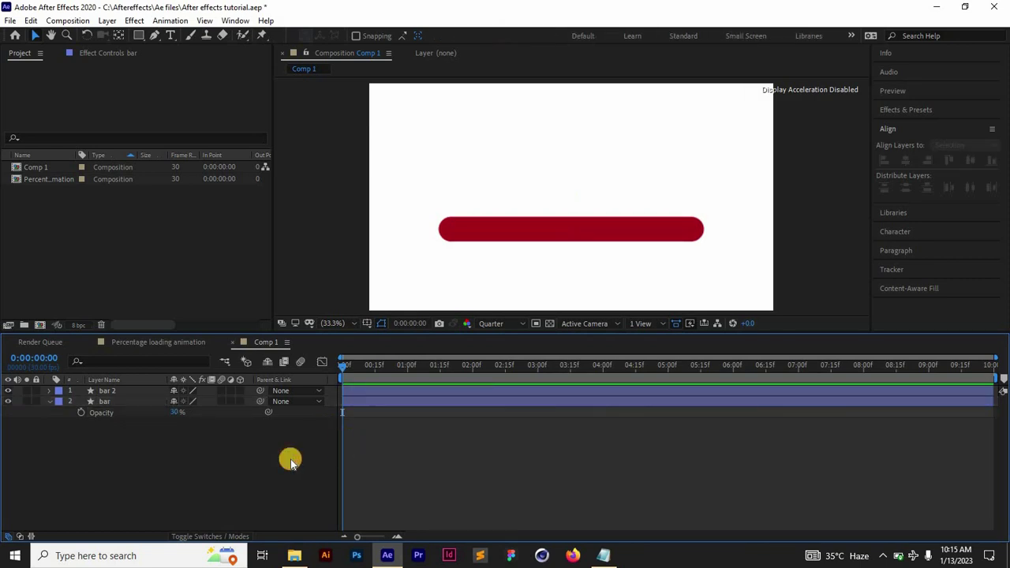
pyautogui.click(49, 402)
# Step: Add a '0' text layer above the bar in bold red Montserrat at 218 px
pyautogui.click(170, 37)
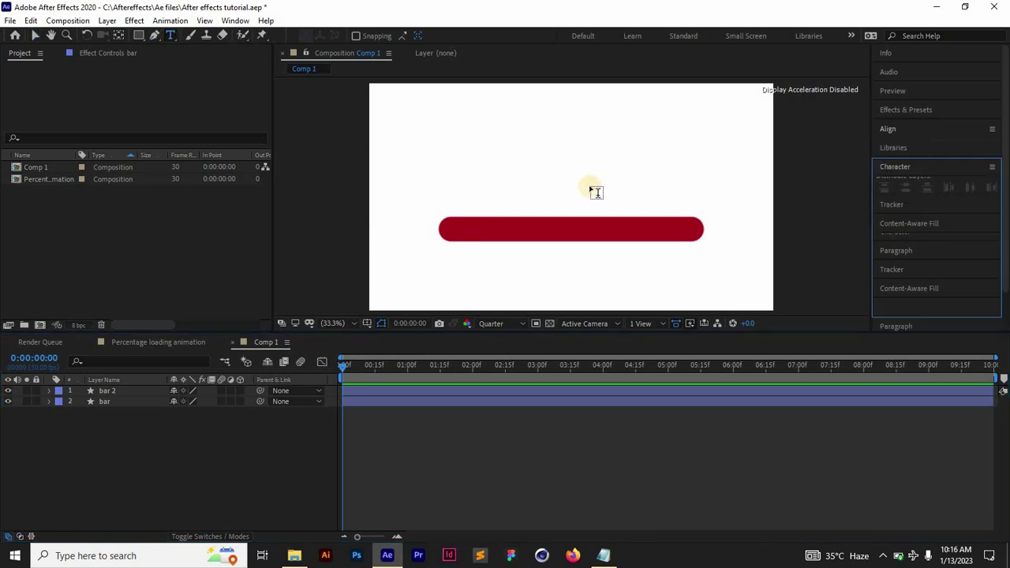
pyautogui.click(546, 192)
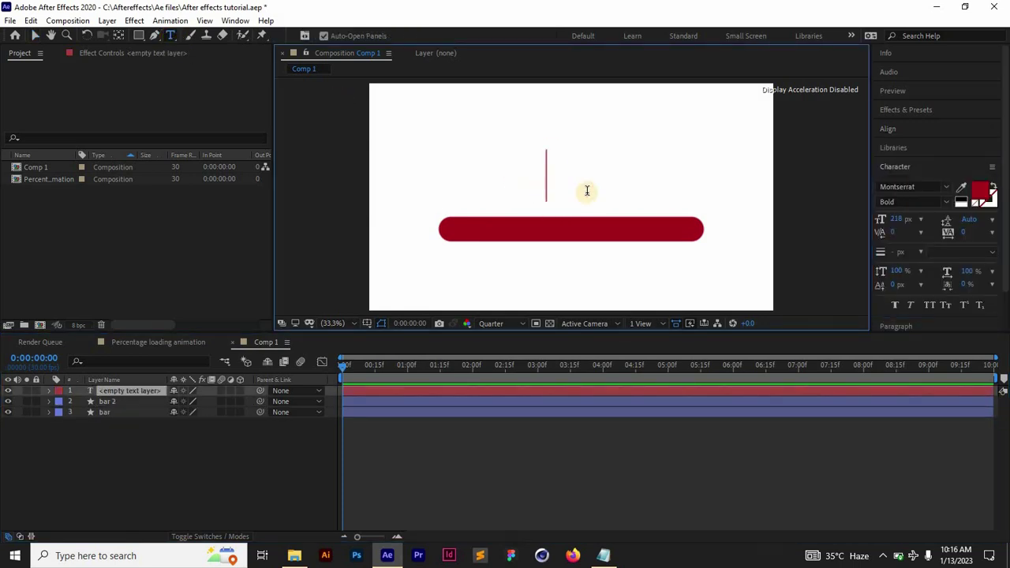
pyautogui.write('0')
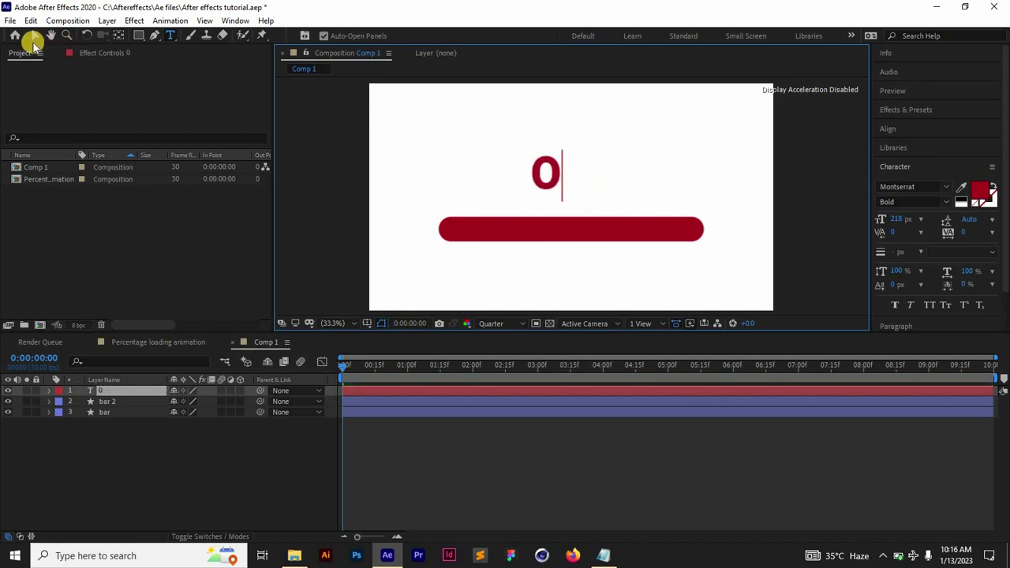
pyautogui.click(34, 37)
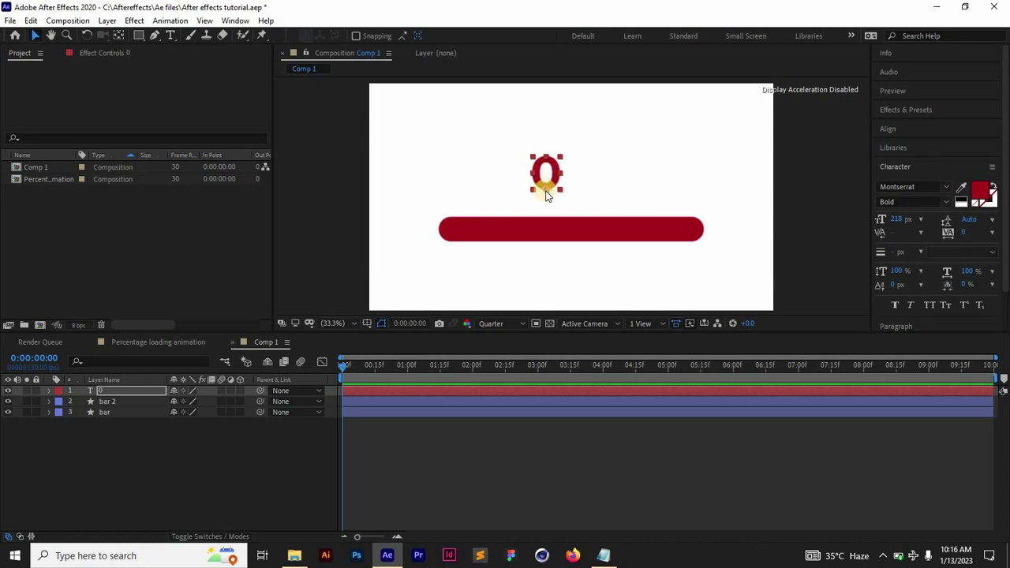
# Step: Move the 0's anchor point to its centre, then align the 0 to Horizontal Center
pyautogui.click(118, 35)
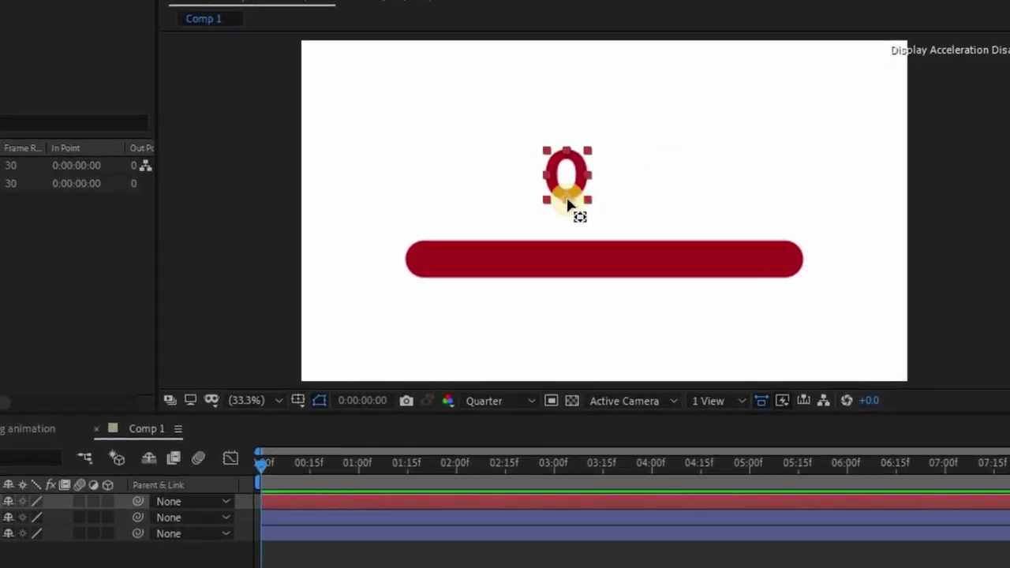
pyautogui.moveTo(566, 203); pyautogui.dragTo(571, 183)
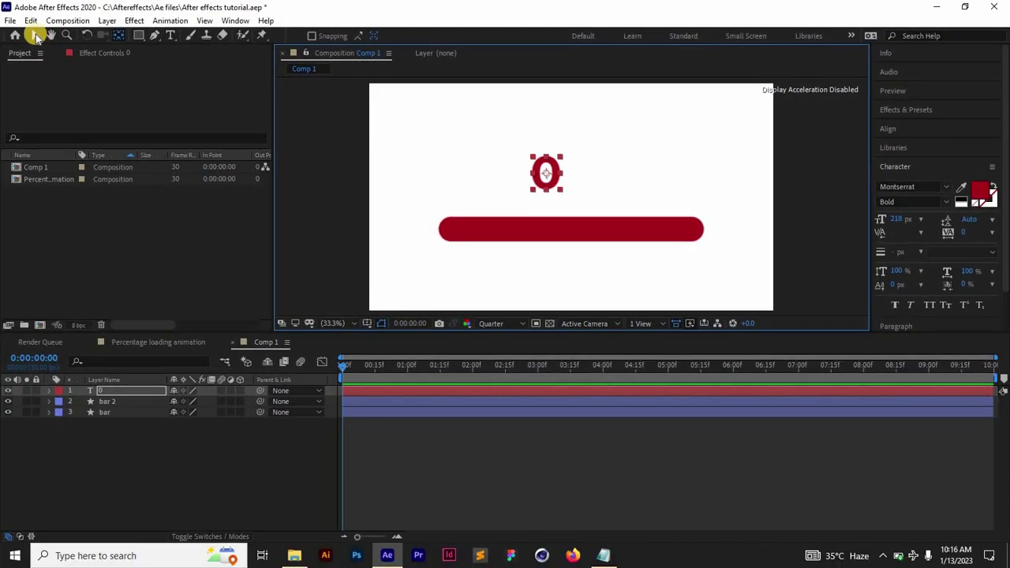
pyautogui.click(36, 38)
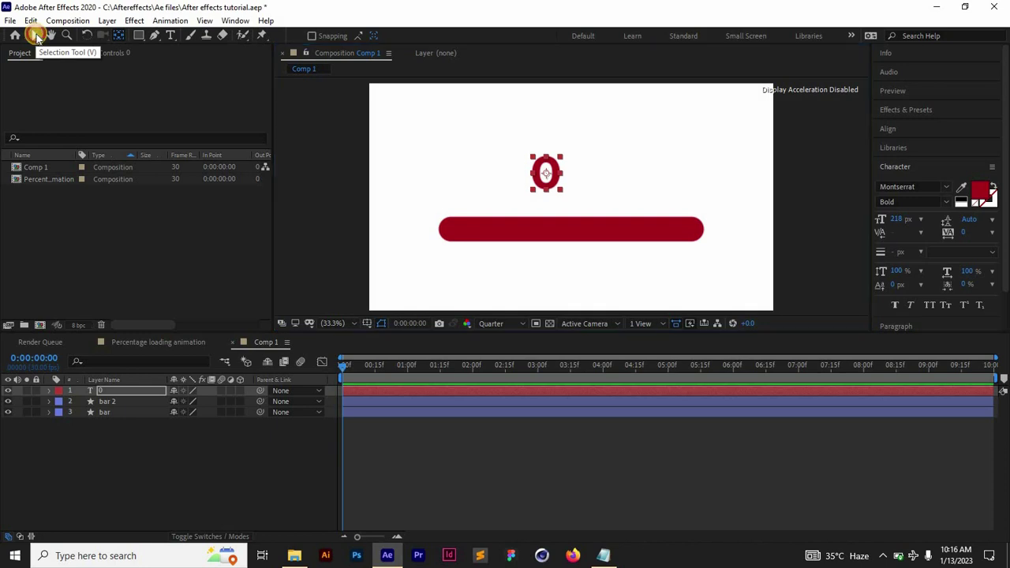
pyautogui.click(755, 174)
pyautogui.click(559, 173)
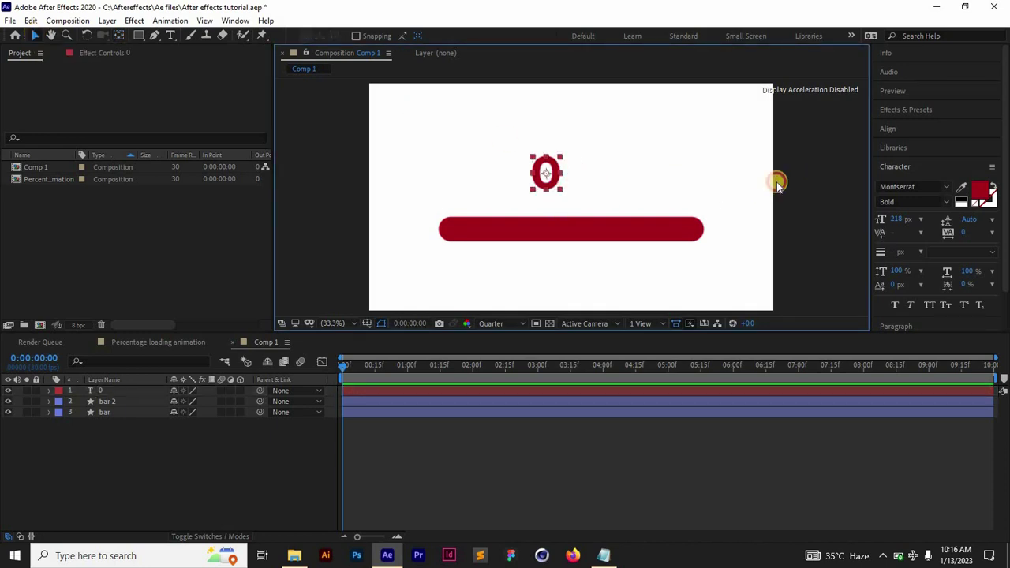
pyautogui.click(918, 132)
pyautogui.click(905, 162)
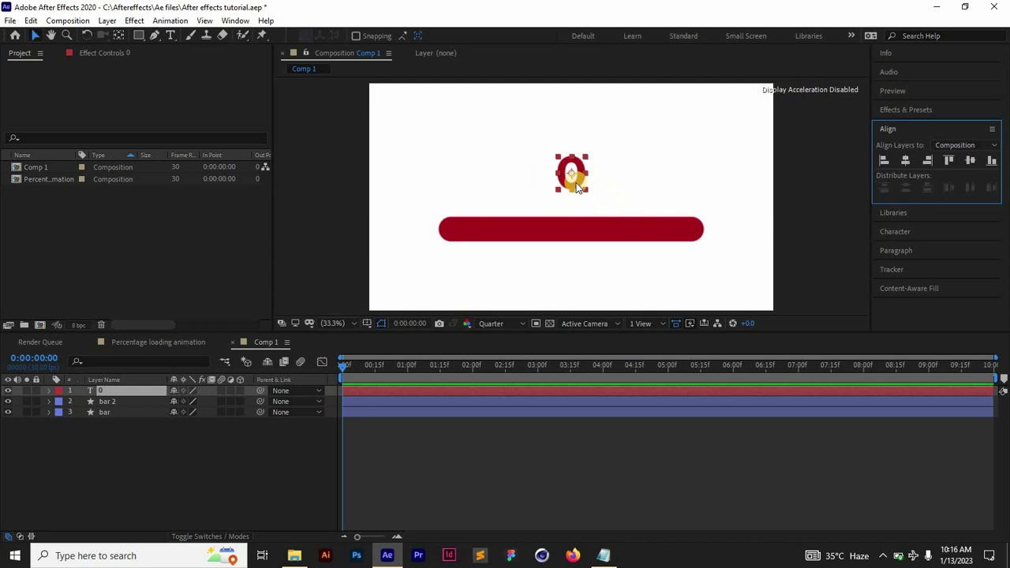
# Step: Nudge the 0 down with Shift+Down so it sits just above the bar
pyautogui.click(839, 174)
pyautogui.hotkey('shift', 'Down')
pyautogui.hotkey('shift', 'Down')
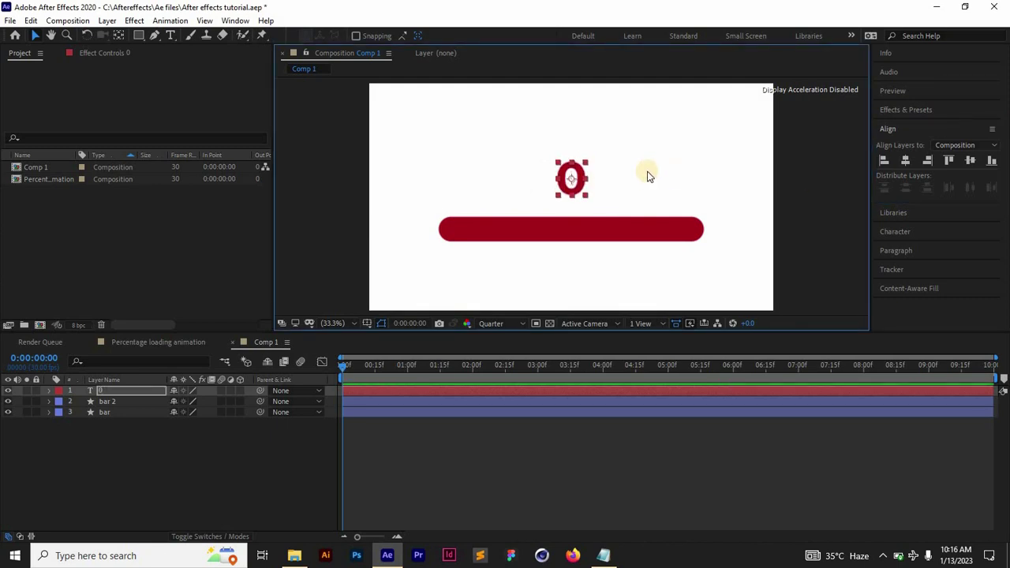
pyautogui.hotkey('shift', 'Down')
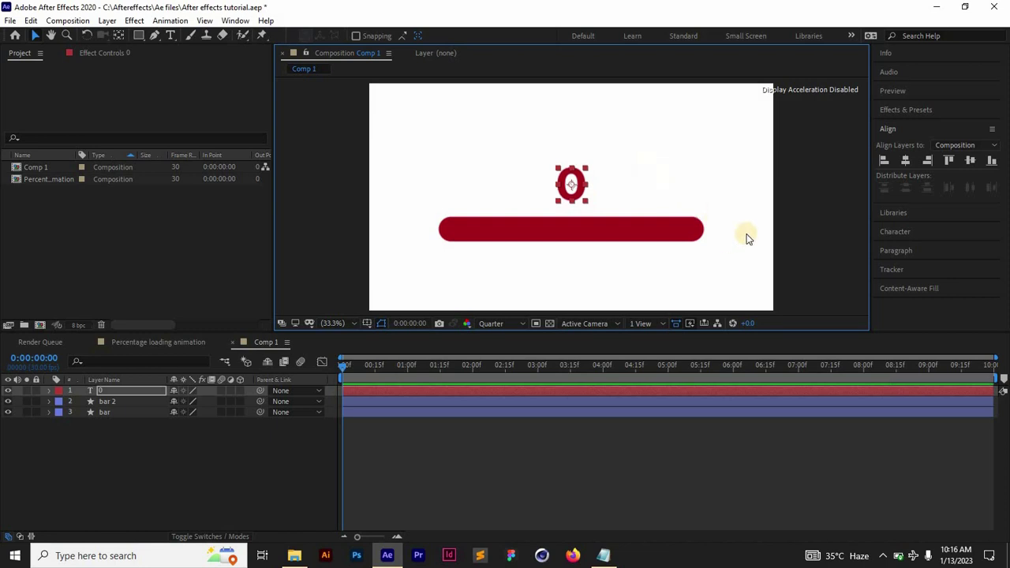
pyautogui.click(780, 211)
pyautogui.click(574, 202)
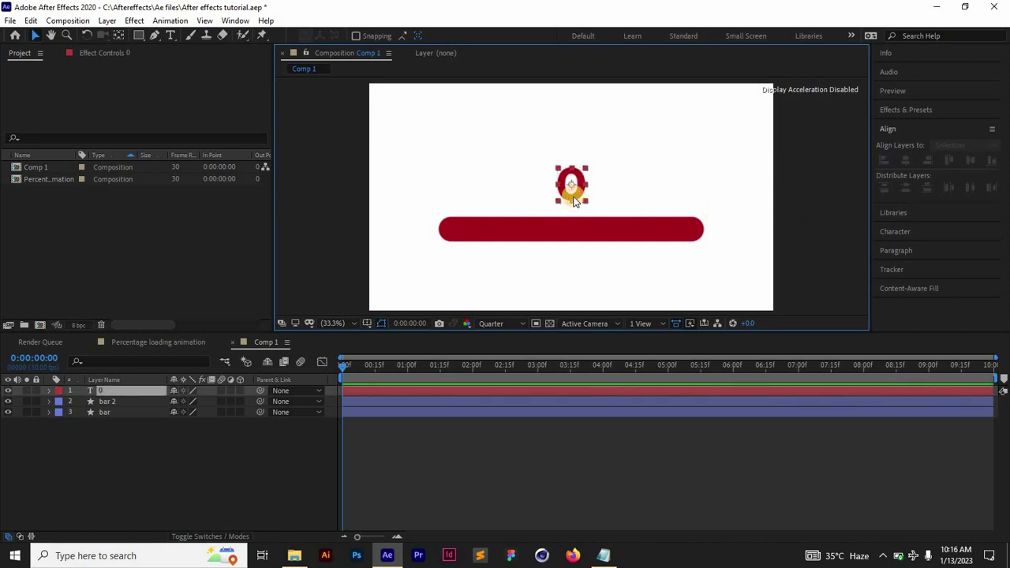
pyautogui.click(830, 226)
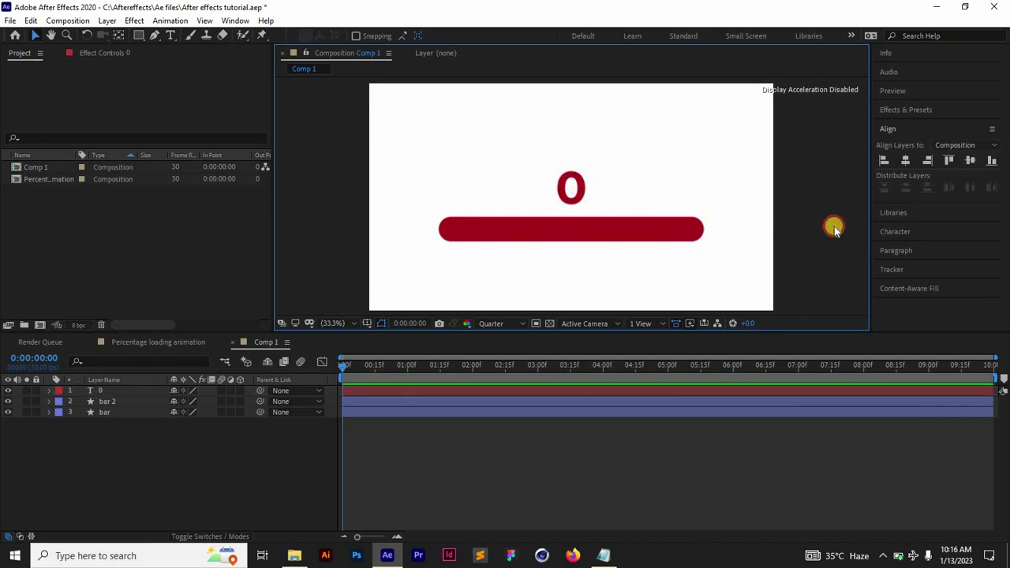
pyautogui.click(579, 192)
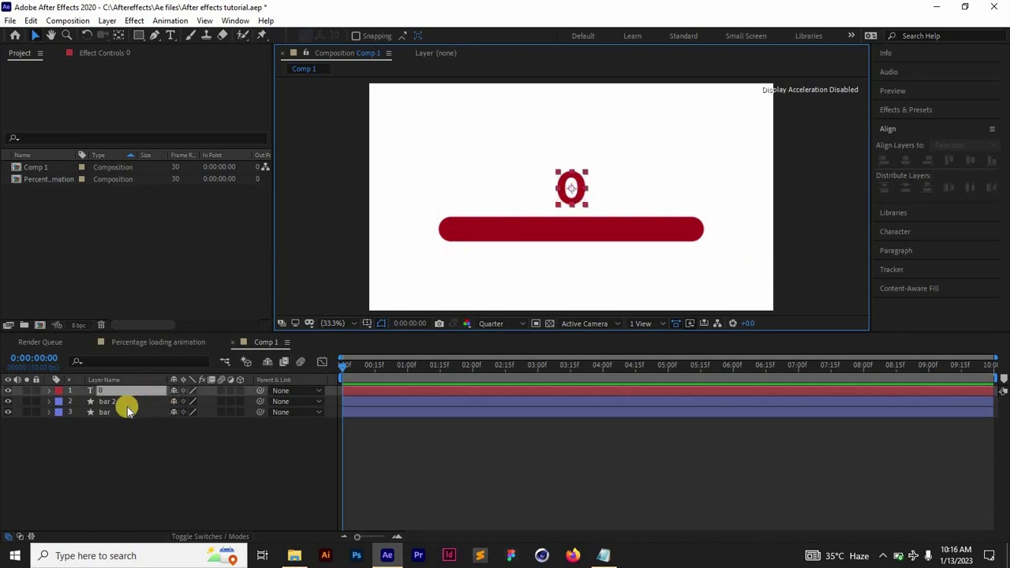
# Step: Apply Expression Controls > Slider Control to the 0 text layer in Effect Controls
pyautogui.click(50, 392)
pyautogui.click(61, 402)
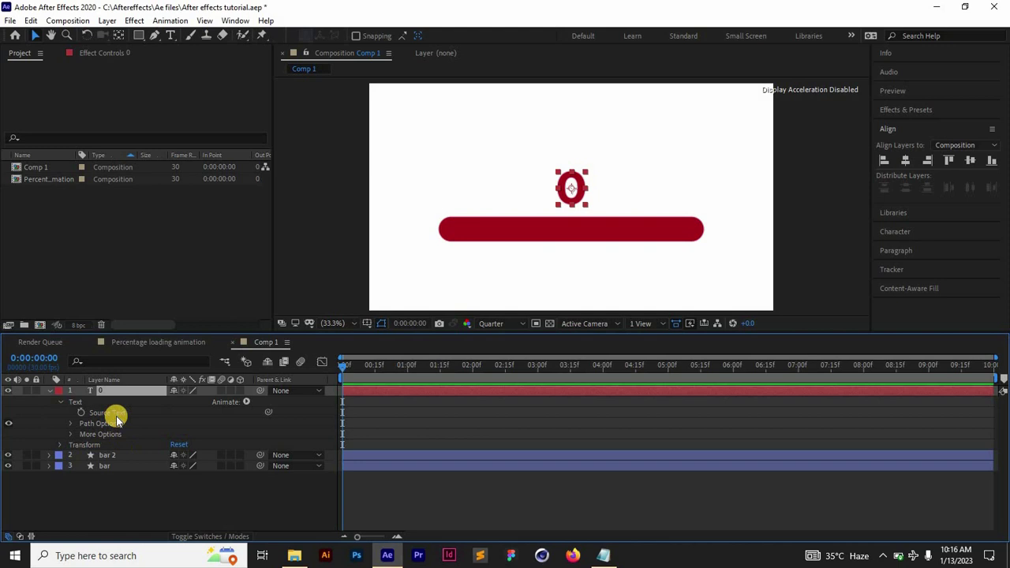
pyautogui.click(123, 414)
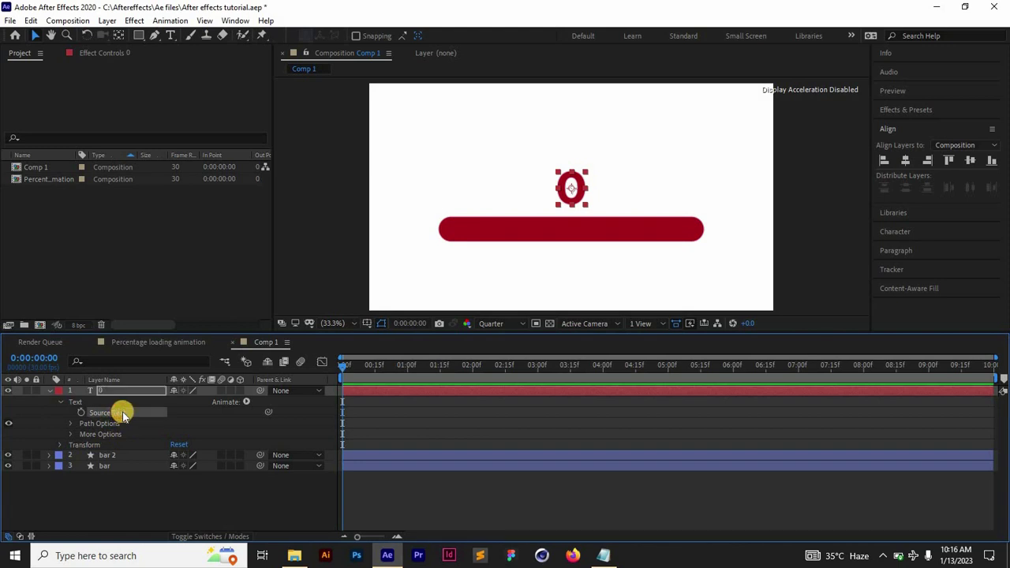
pyautogui.click(105, 55)
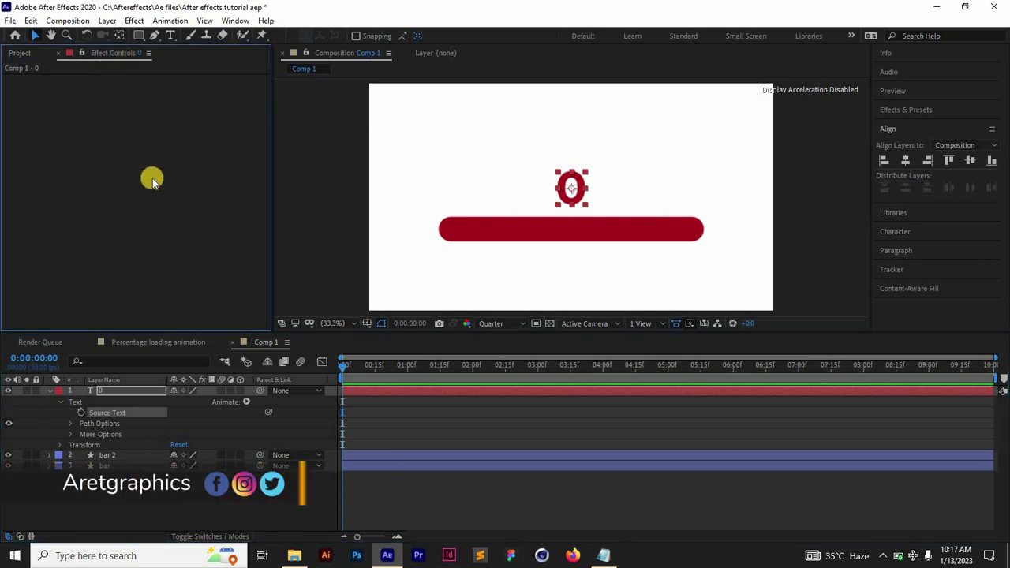
pyautogui.rightClick(140, 162)
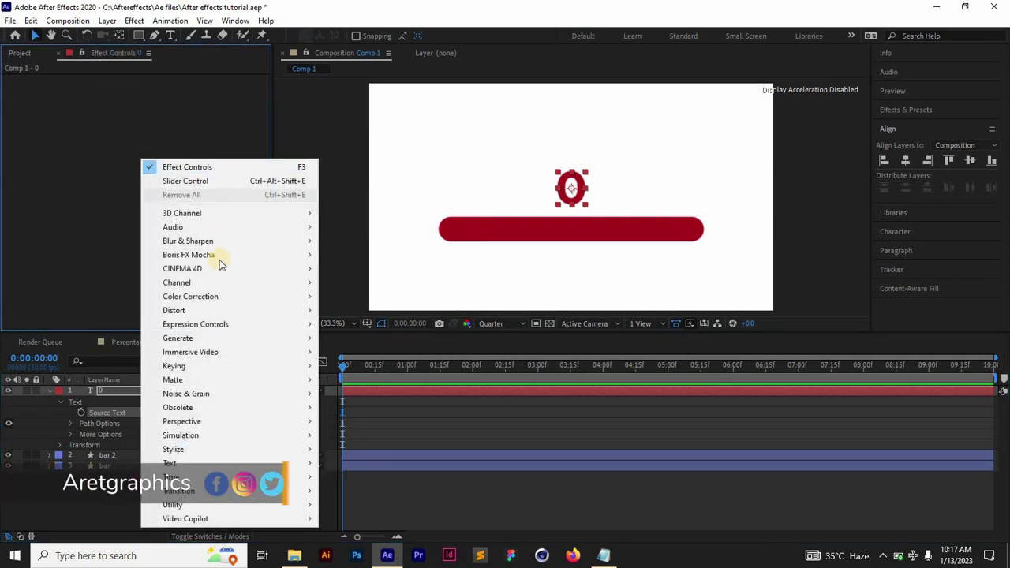
pyautogui.moveTo(222, 326)
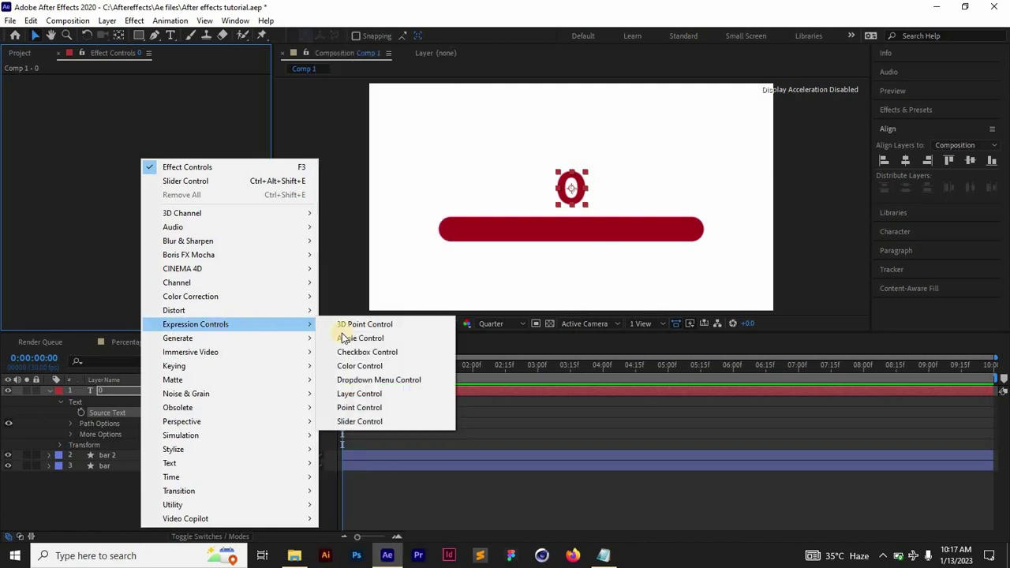
pyautogui.click(377, 424)
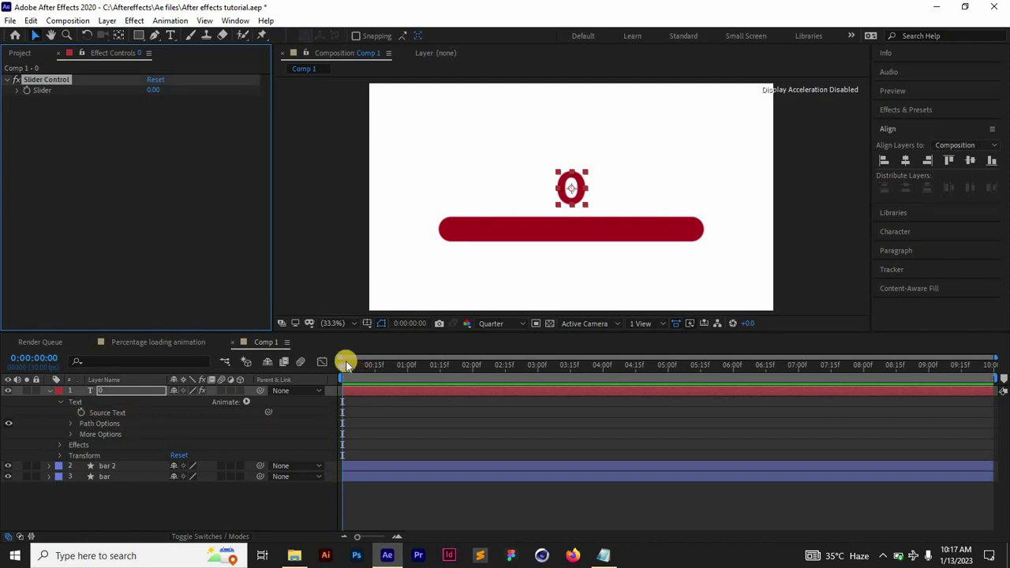
# Step: Keyframe the Slider at 0 at 0:00 and at 100 at 0:00:02:00
pyautogui.moveTo(348, 365)
pyautogui.mouseDown()
pyautogui.moveTo(378, 366)
pyautogui.moveTo(334, 365)
pyautogui.mouseUp()
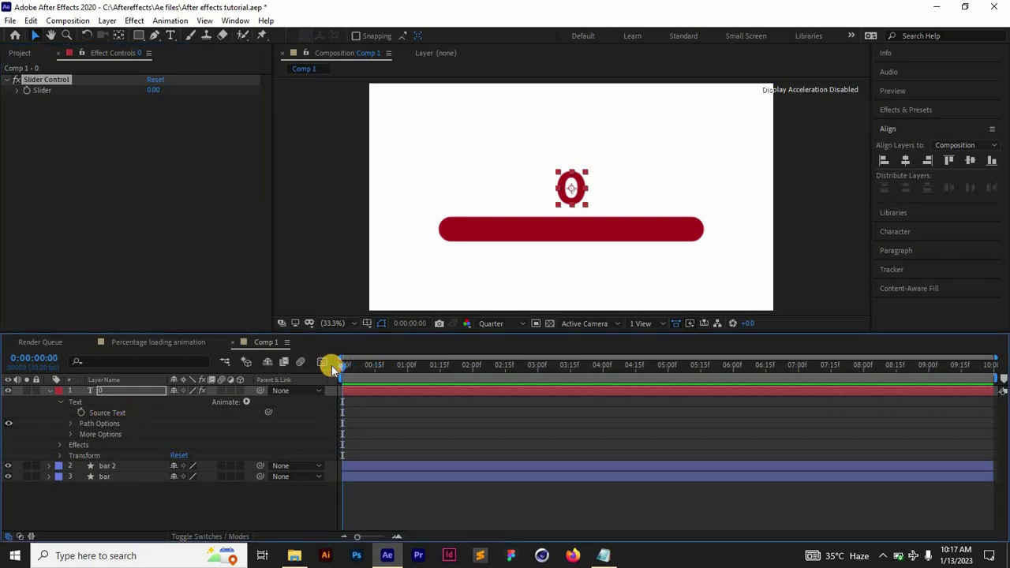
pyautogui.click(28, 93)
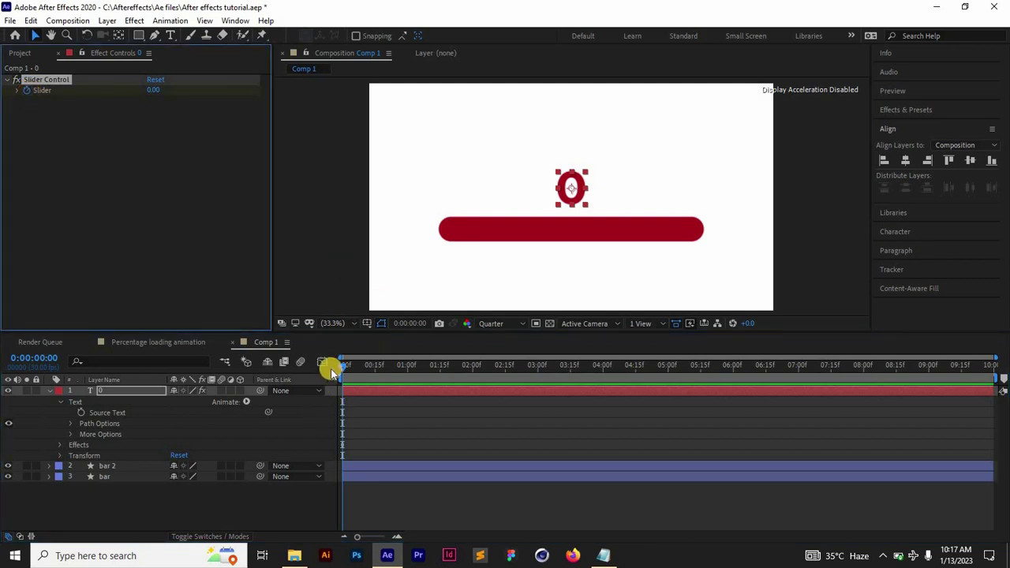
pyautogui.moveTo(464, 371); pyautogui.dragTo(475, 364)
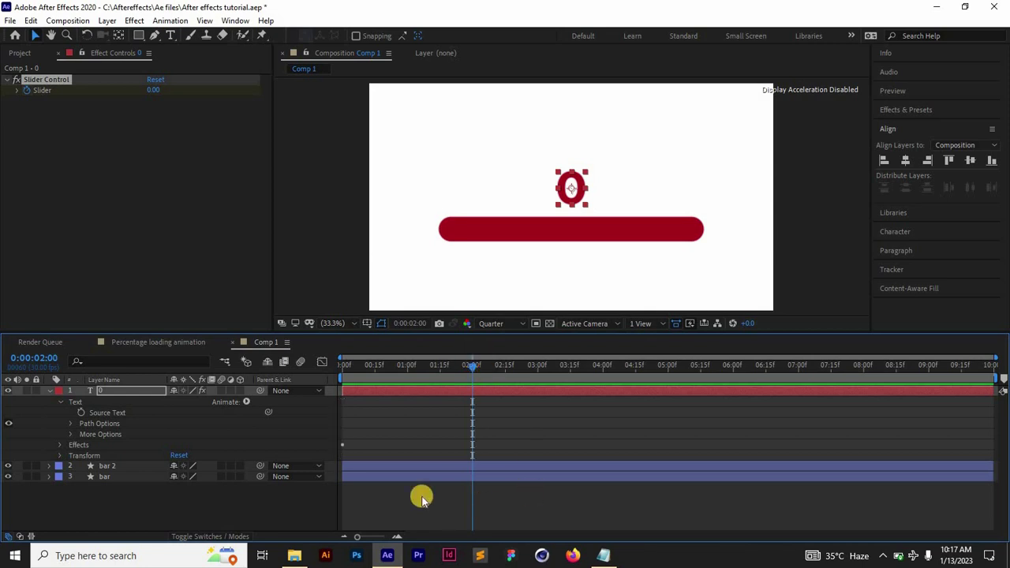
pyautogui.click(152, 90)
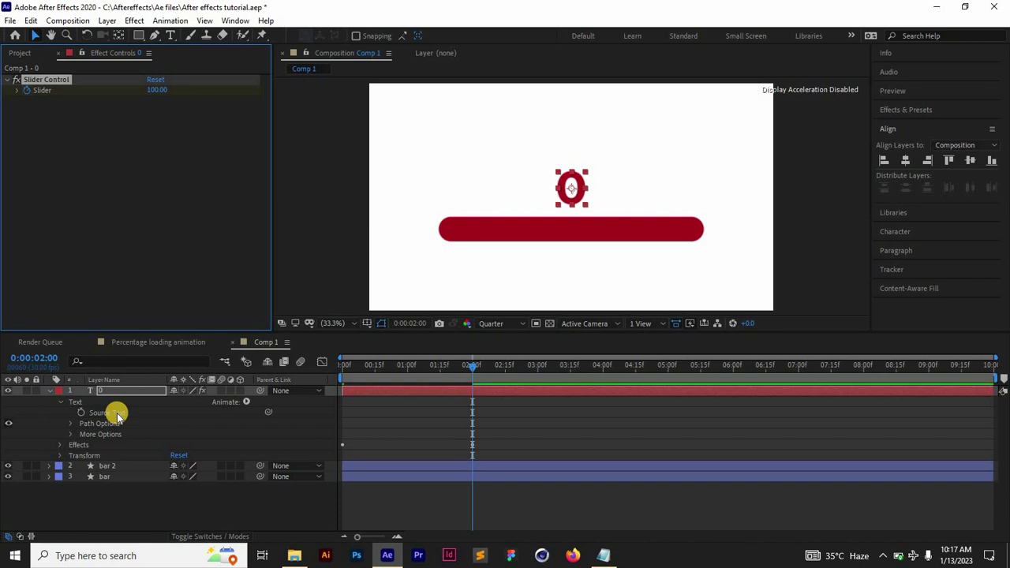
# Step: Link the 0's Source Text to the Slider with expression effect("Slider Control")("Slider")
pyautogui.click(117, 413)
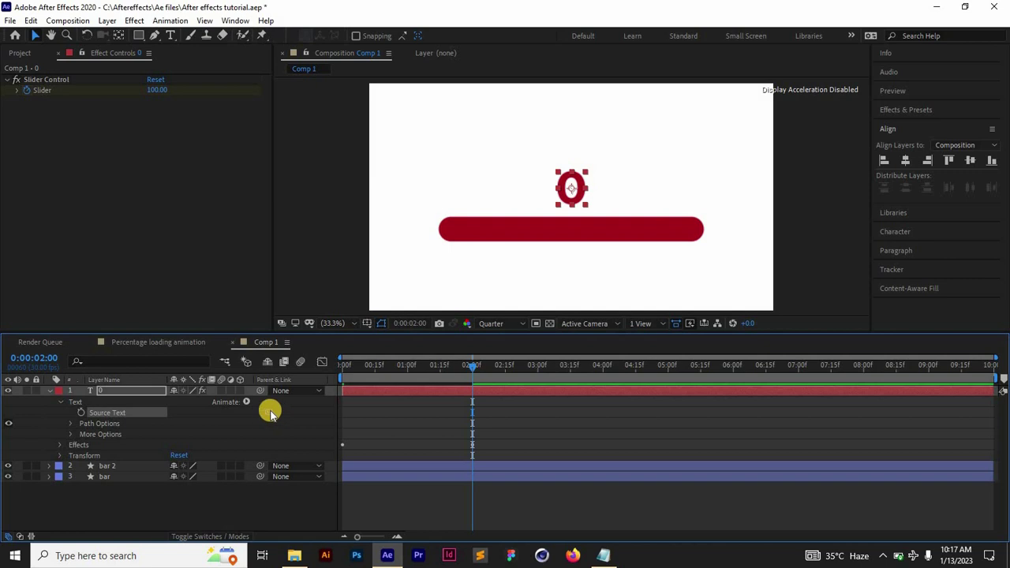
pyautogui.moveTo(269, 412); pyautogui.dragTo(94, 92)
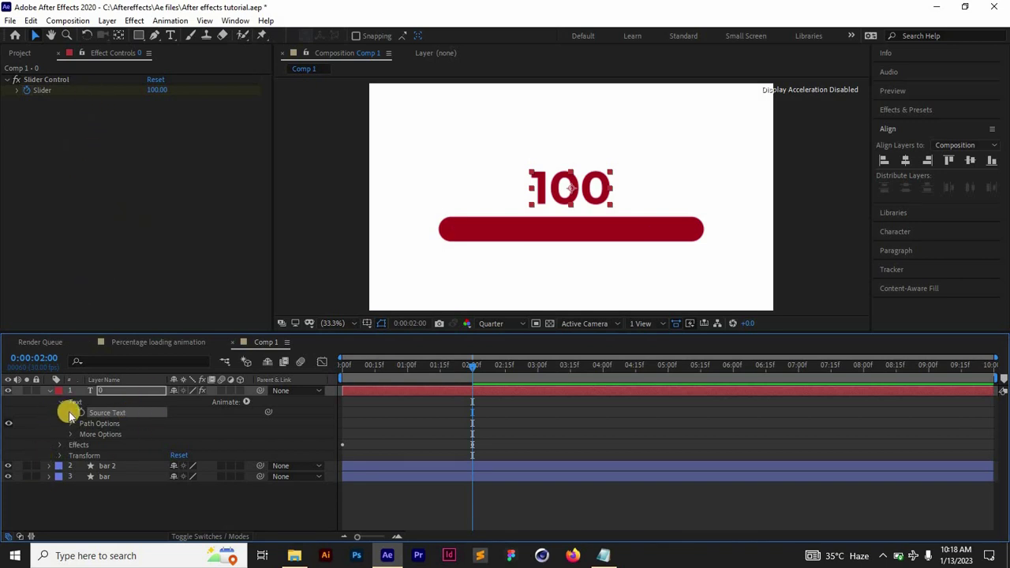
pyautogui.hotkey('ctrl', 'v')
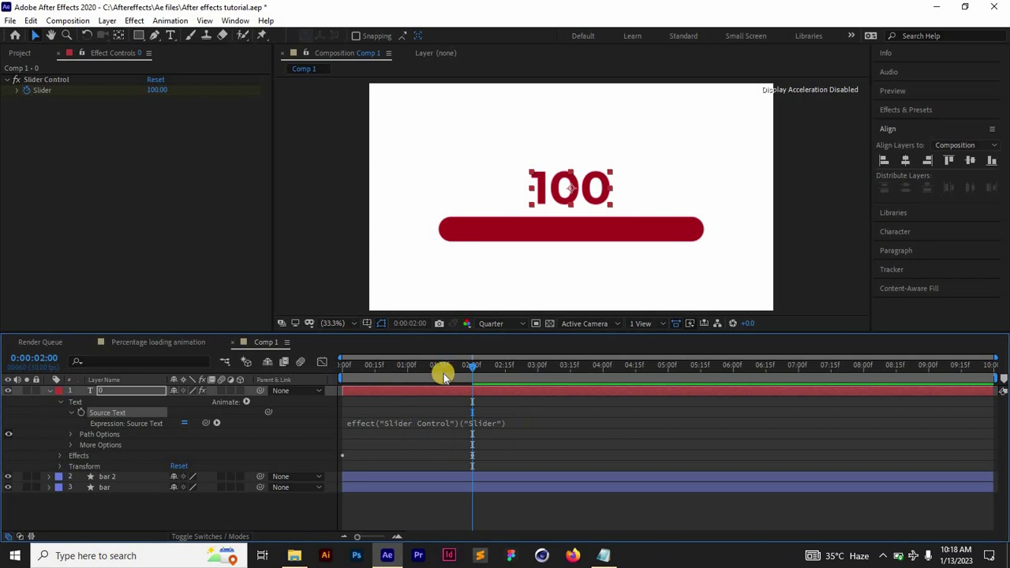
# Step: Append .toFixed() to the slider value in the Source Text expression to show whole numbers
pyautogui.click(384, 366)
pyautogui.moveTo(330, 371)
pyautogui.mouseDown()
pyautogui.moveTo(322, 368)
pyautogui.moveTo(353, 378)
pyautogui.moveTo(403, 371)
pyautogui.moveTo(330, 375)
pyautogui.mouseUp()
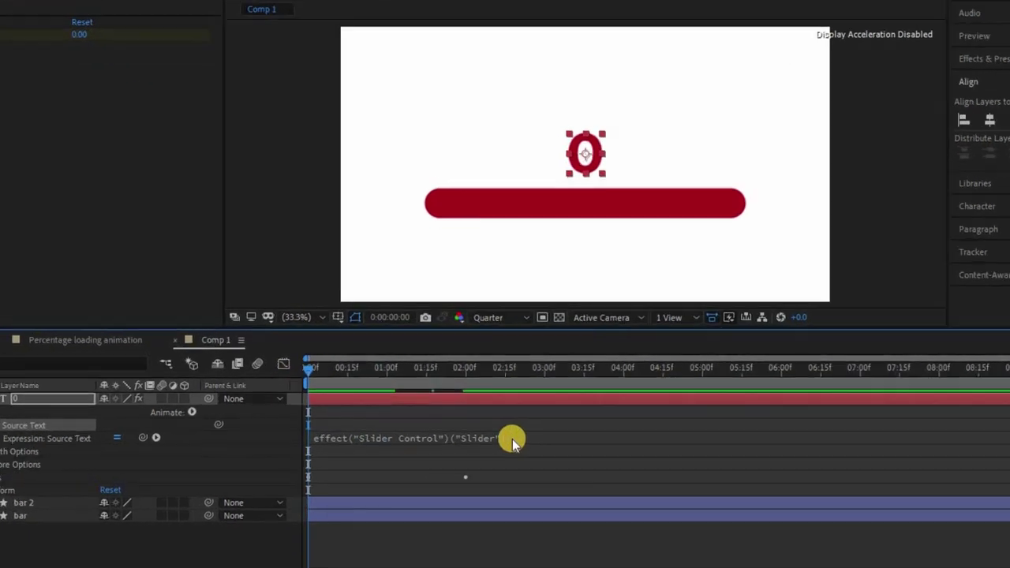
pyautogui.click(510, 451)
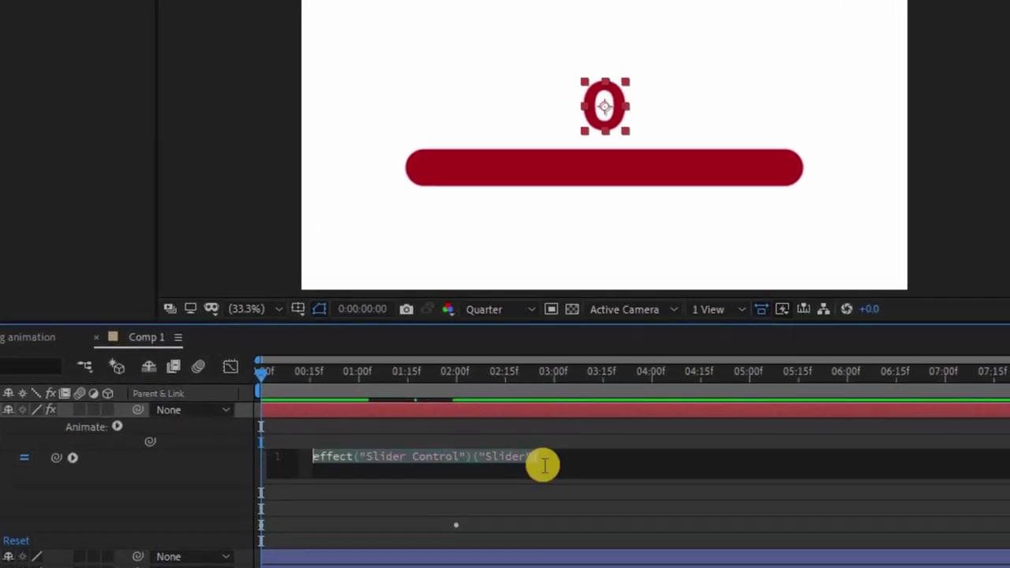
pyautogui.click(543, 466)
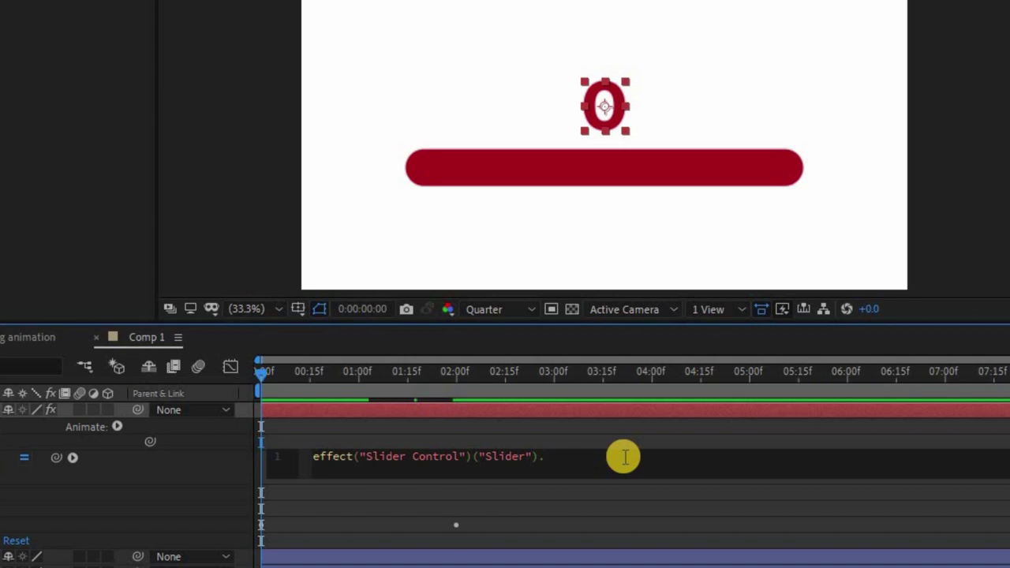
pyautogui.write('.value')
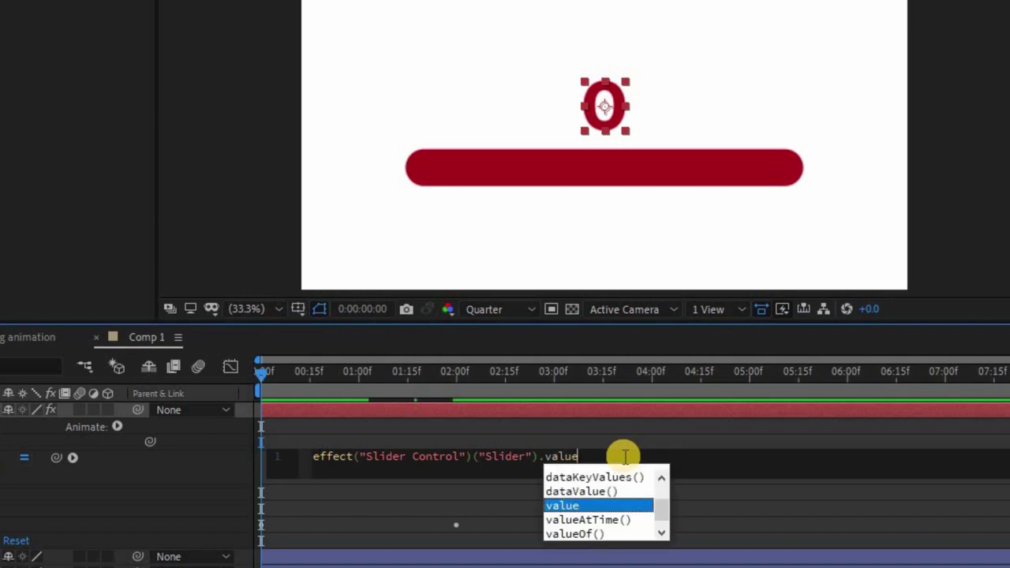
pyautogui.write('.')
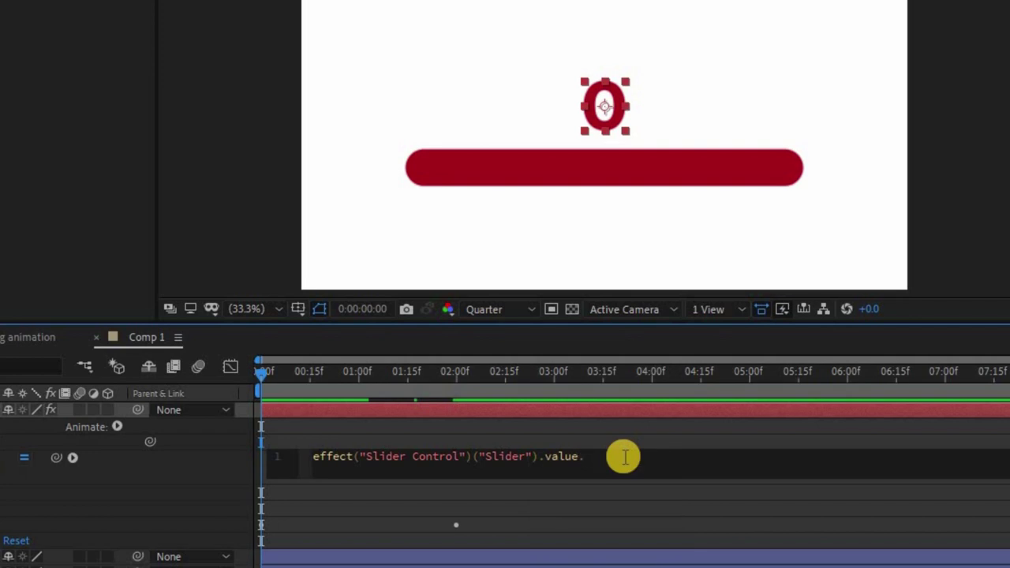
pyautogui.write('to')
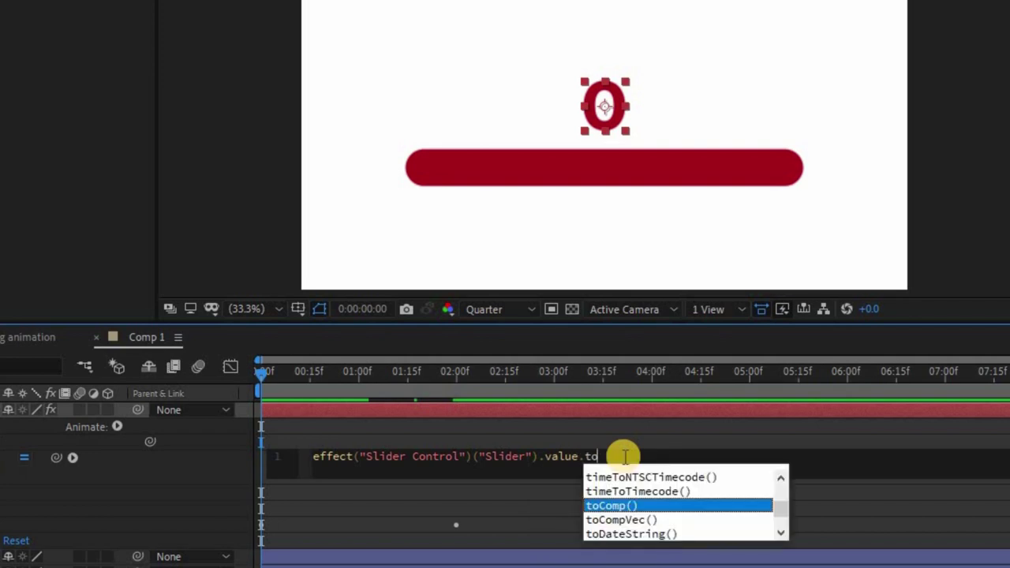
pyautogui.write('fi')
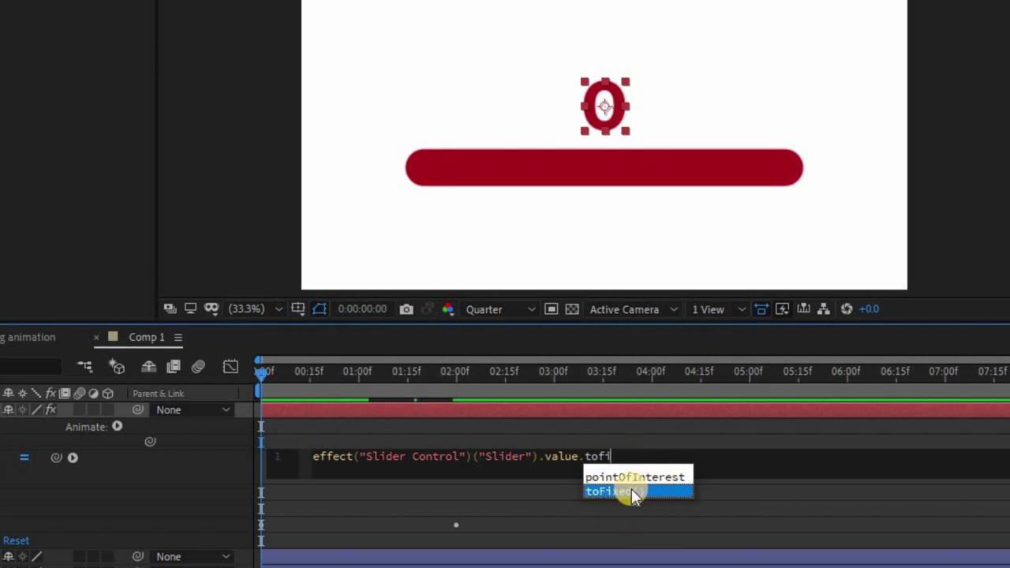
pyautogui.click(631, 488)
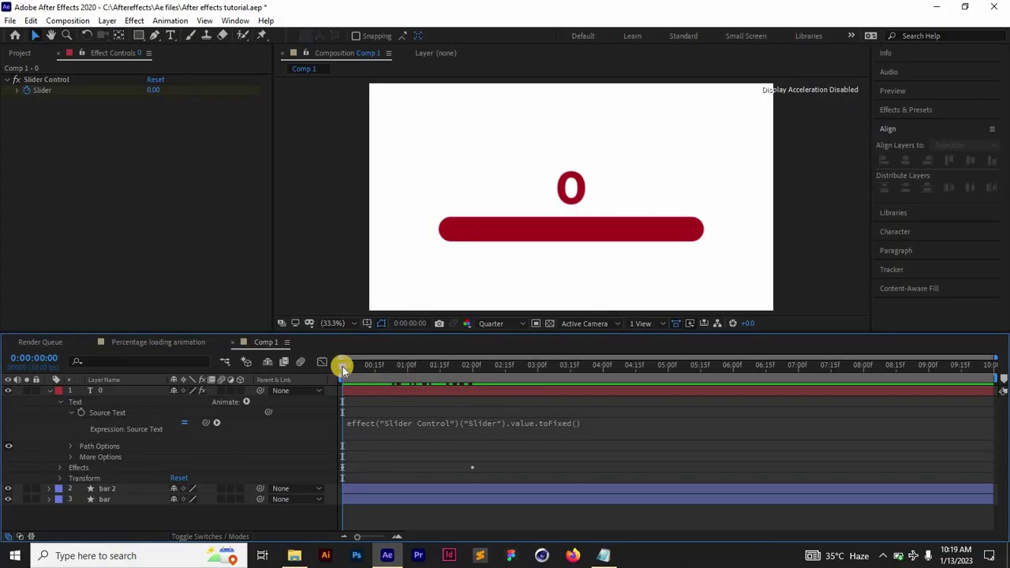
# Step: Add +"%" after toFixed() so the counter reads with a percent sign, e.g. 0% and 55%
pyautogui.moveTo(342, 368)
pyautogui.mouseDown()
pyautogui.moveTo(452, 367)
pyautogui.moveTo(329, 356)
pyautogui.moveTo(295, 363)
pyautogui.moveTo(341, 365)
pyautogui.mouseUp()
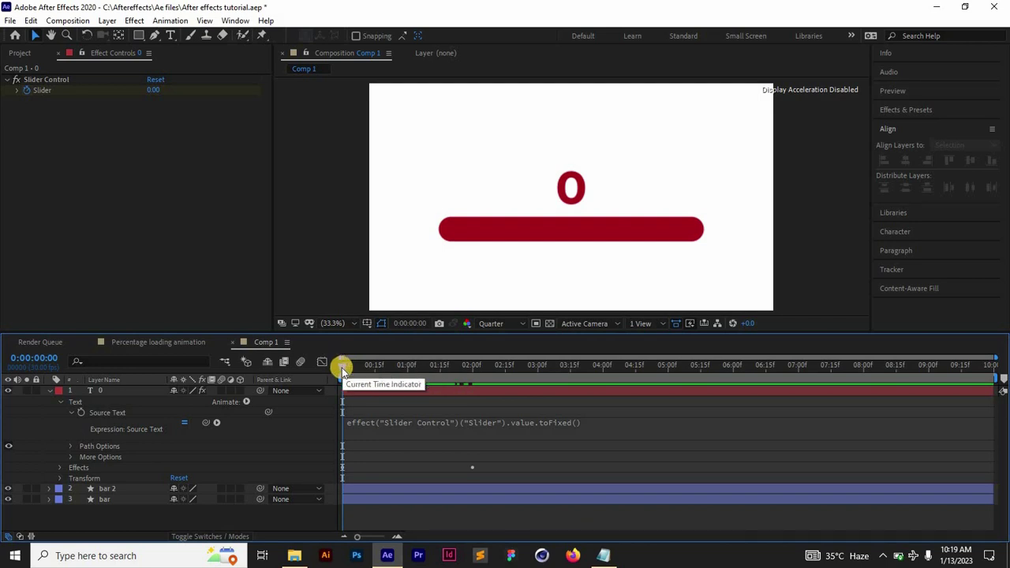
pyautogui.click(583, 423)
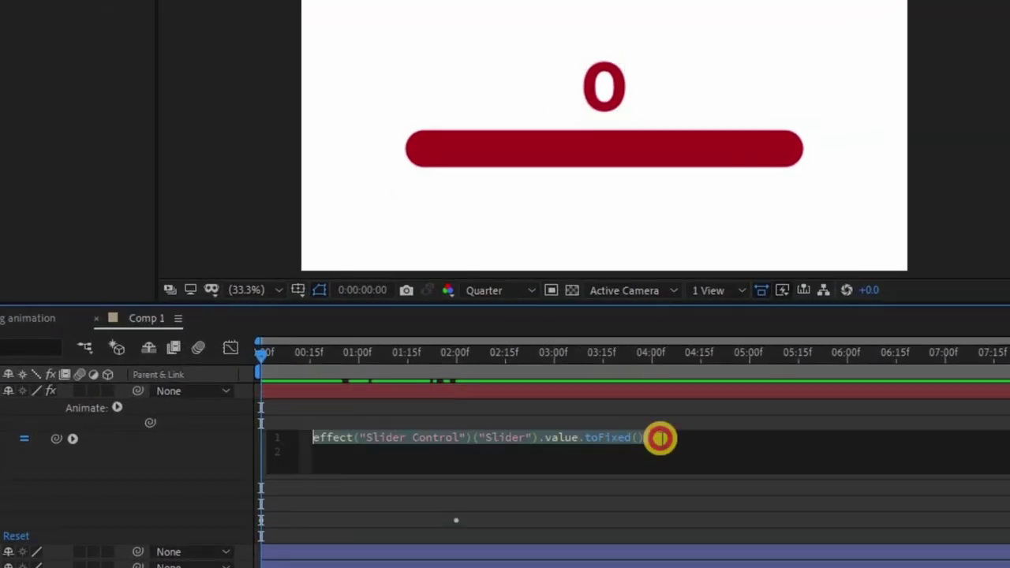
pyautogui.click(660, 438)
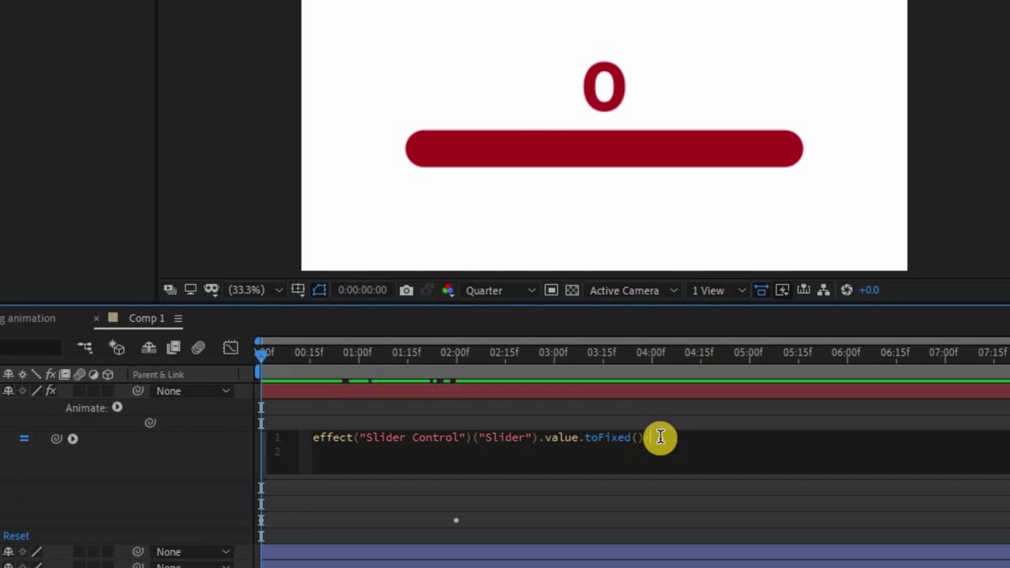
pyautogui.write('+"')
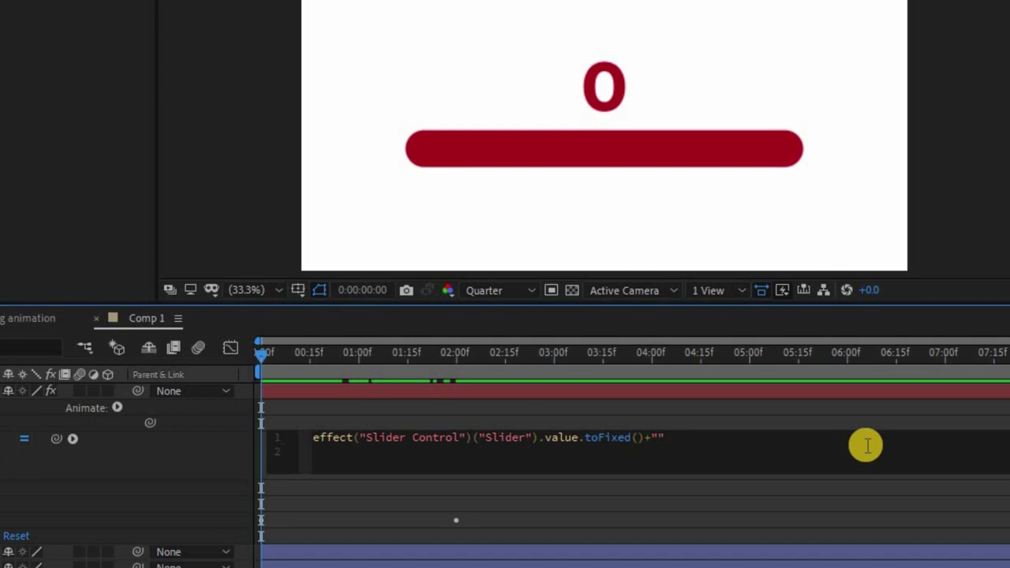
pyautogui.write('%')
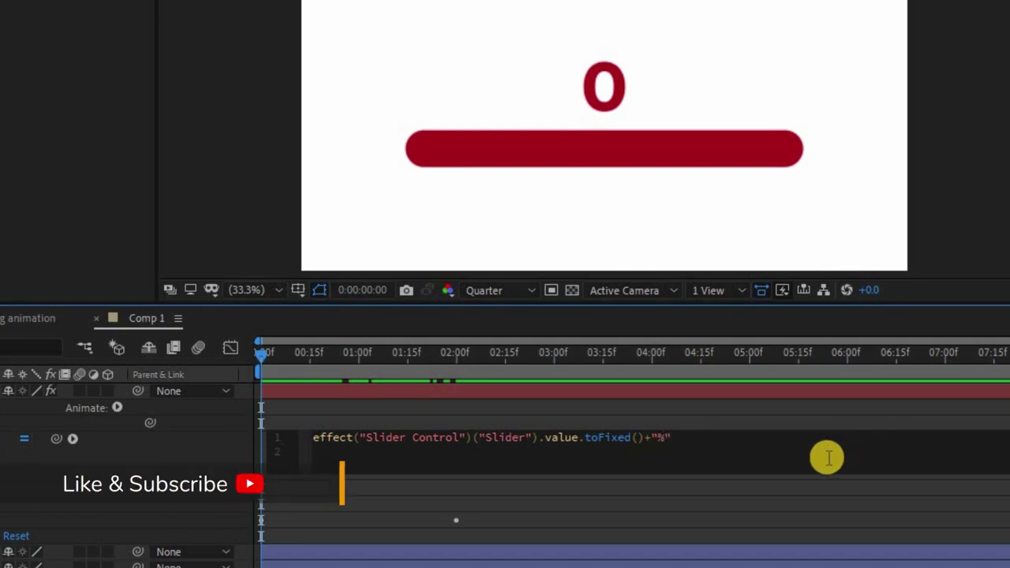
pyautogui.click(736, 429)
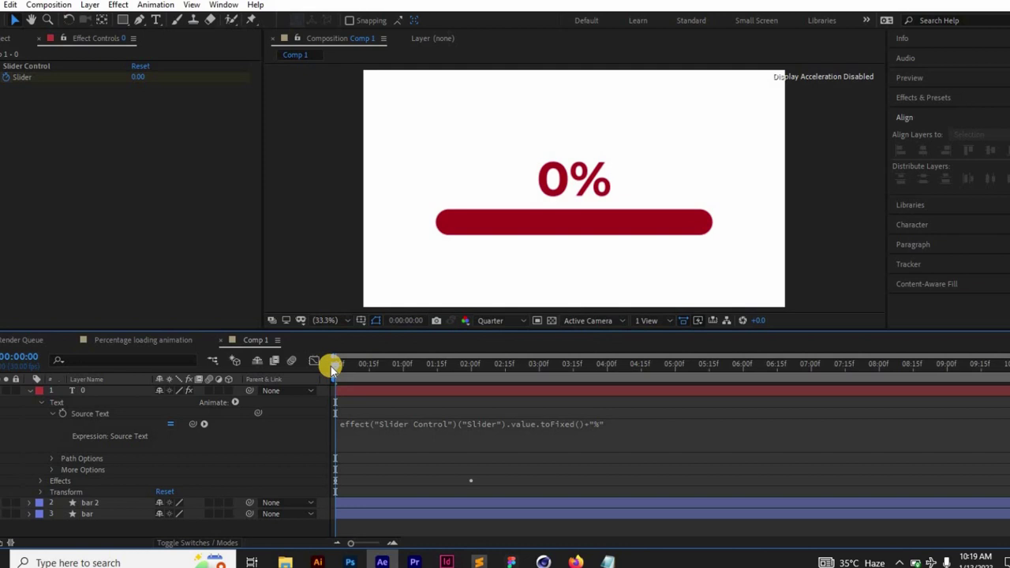
pyautogui.moveTo(331, 366)
pyautogui.mouseDown()
pyautogui.moveTo(470, 367)
pyautogui.moveTo(355, 361)
pyautogui.moveTo(478, 355)
pyautogui.moveTo(332, 357)
pyautogui.moveTo(339, 364)
pyautogui.mouseUp()
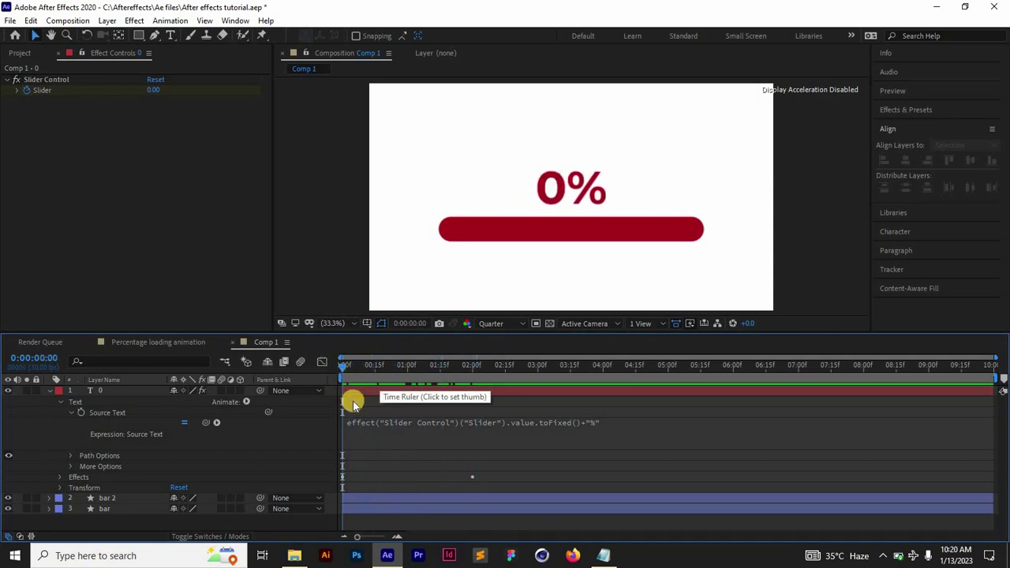
# Step: Collapse the percentage text layer and select bar 2, toggling its visibility to check the faded bar
pyautogui.click(51, 395)
pyautogui.click(49, 392)
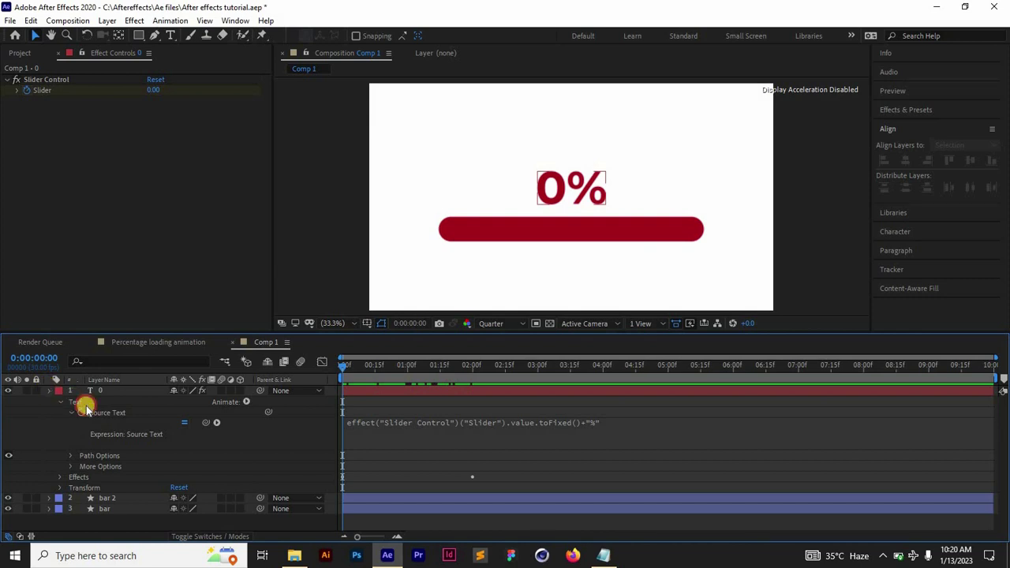
pyautogui.click(129, 404)
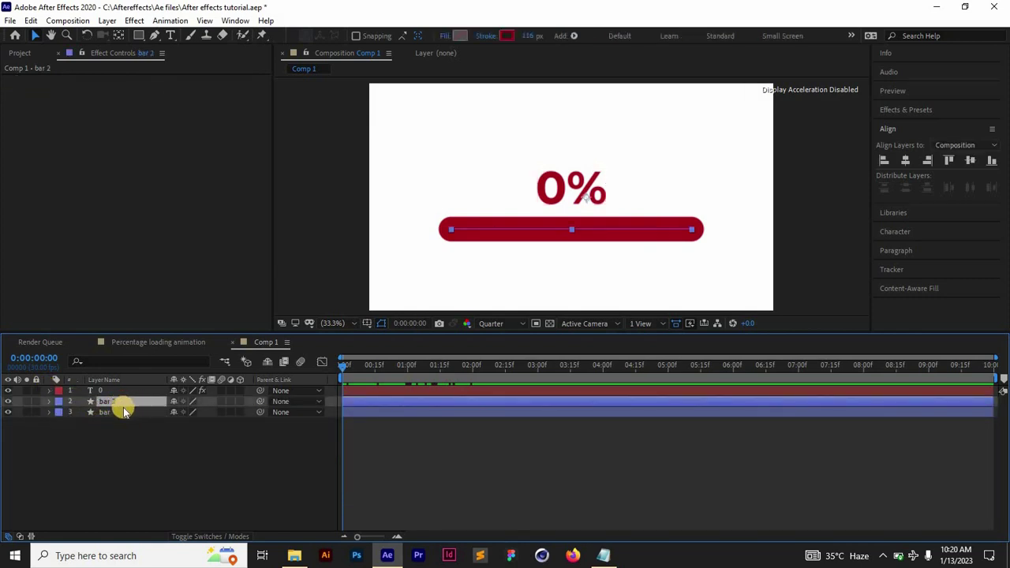
pyautogui.click(8, 401)
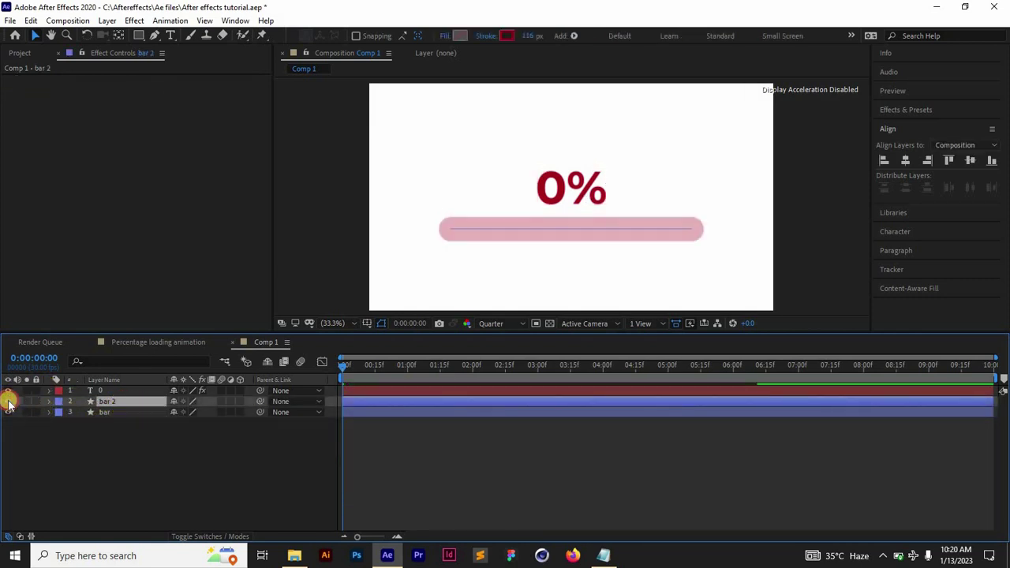
pyautogui.click(8, 402)
# Step: Add Trim Paths to bar 2's contents and expand Trim Paths 1 to show Start, End, Offset
pyautogui.click(49, 403)
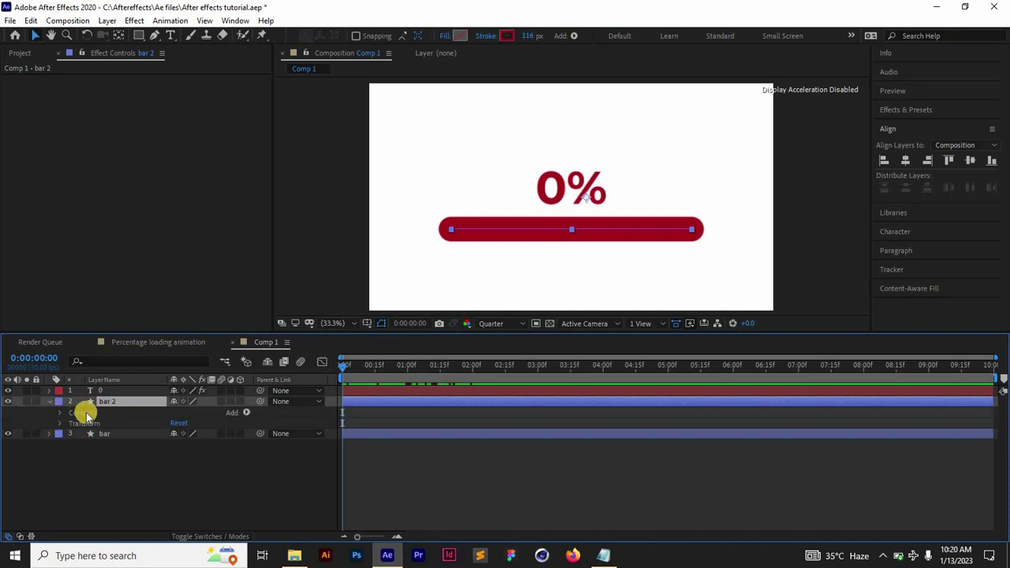
pyautogui.click(60, 412)
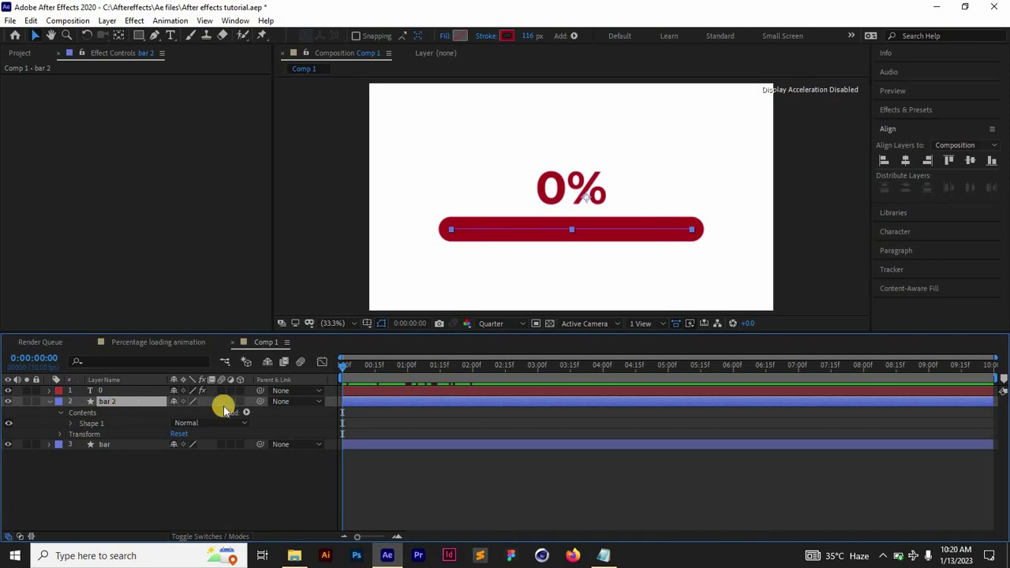
pyautogui.click(246, 413)
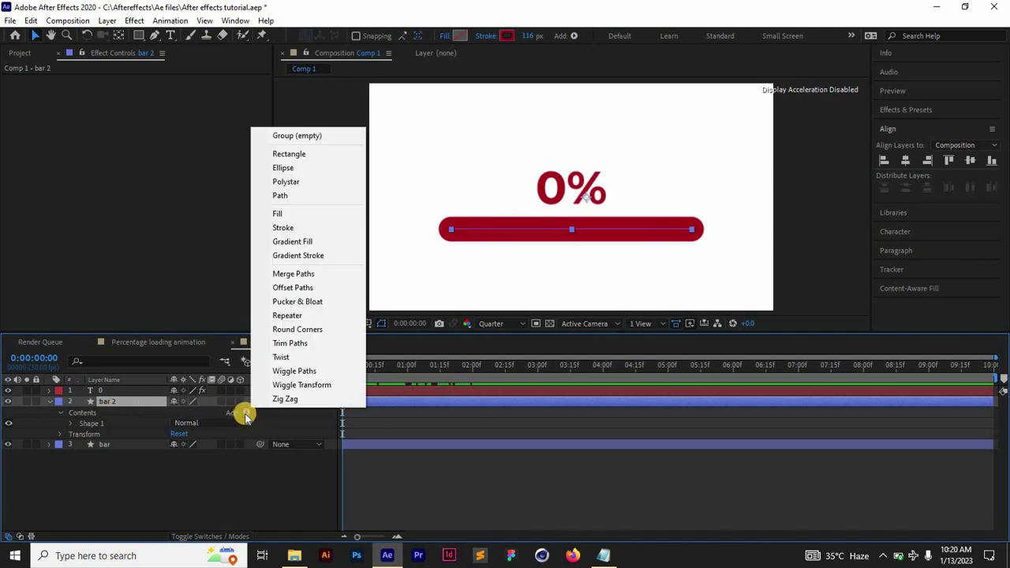
pyautogui.click(295, 344)
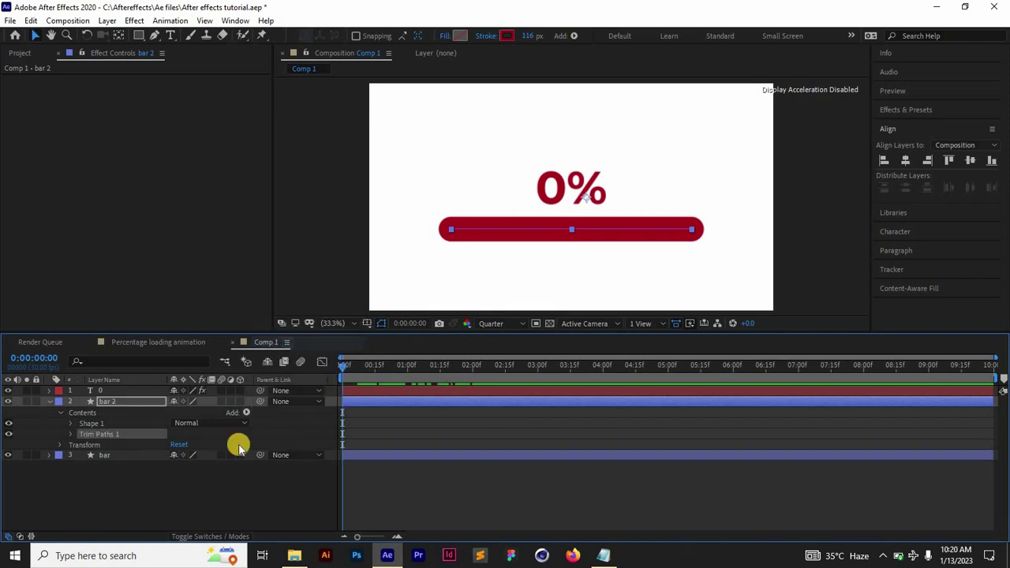
pyautogui.click(71, 435)
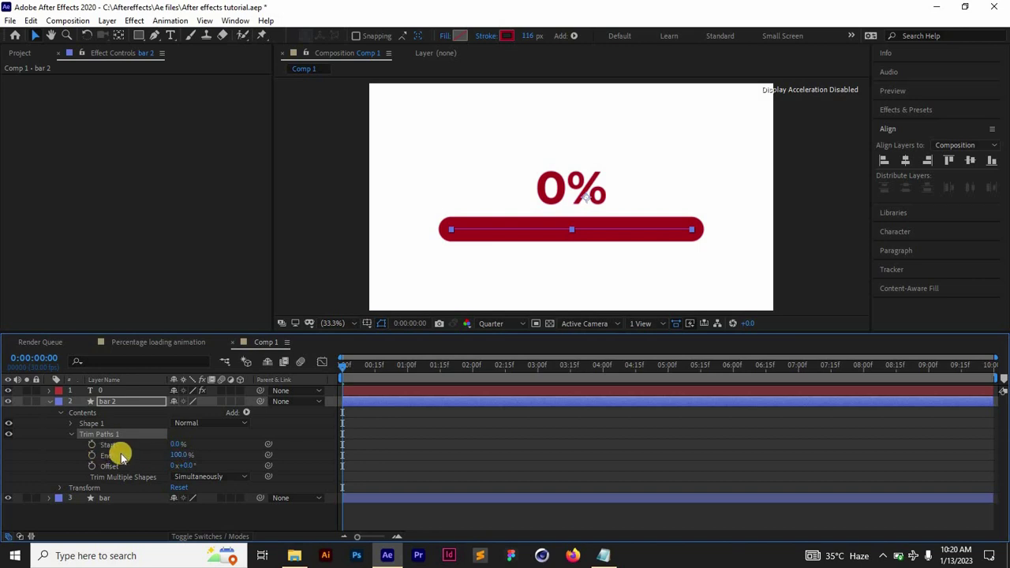
# Step: Pick-whip bar 2's Trim Paths End expression to the text layer's Slider and preview the fill
pyautogui.click(268, 457)
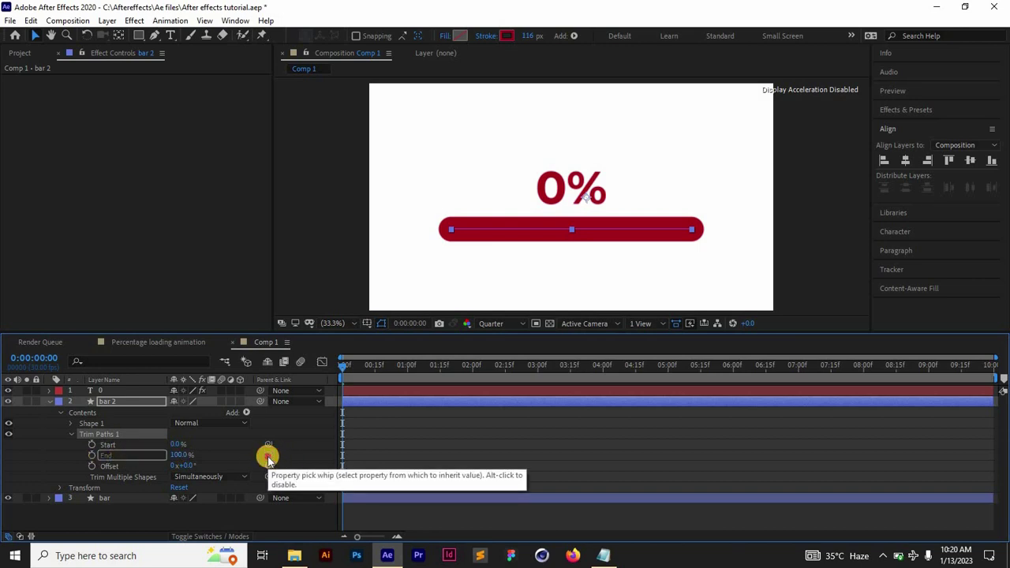
pyautogui.moveTo(268, 458)
pyautogui.mouseDown()
pyautogui.moveTo(286, 460)
pyautogui.moveTo(275, 458)
pyautogui.mouseUp()
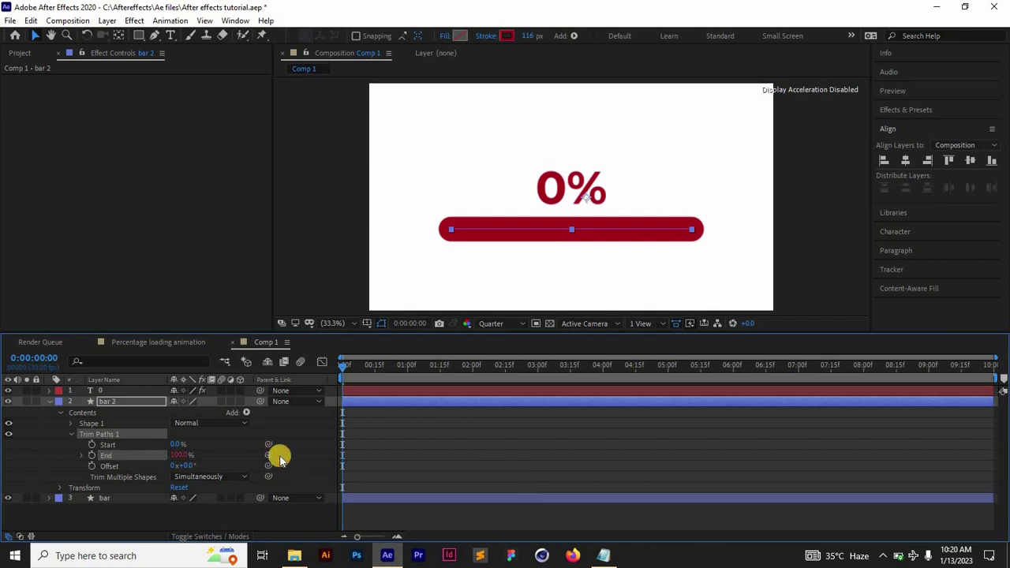
pyautogui.click(124, 391)
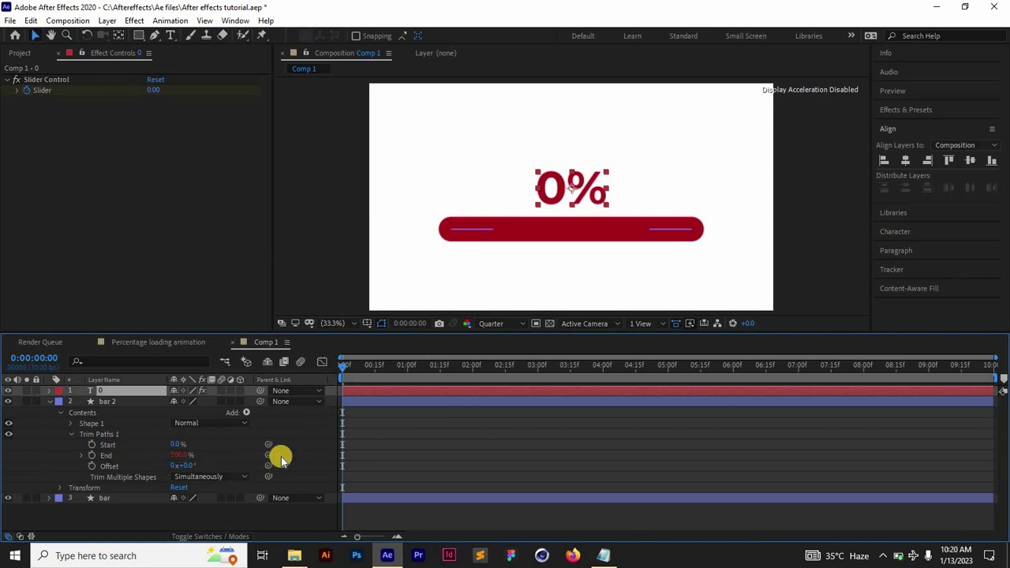
pyautogui.moveTo(268, 455); pyautogui.dragTo(131, 92)
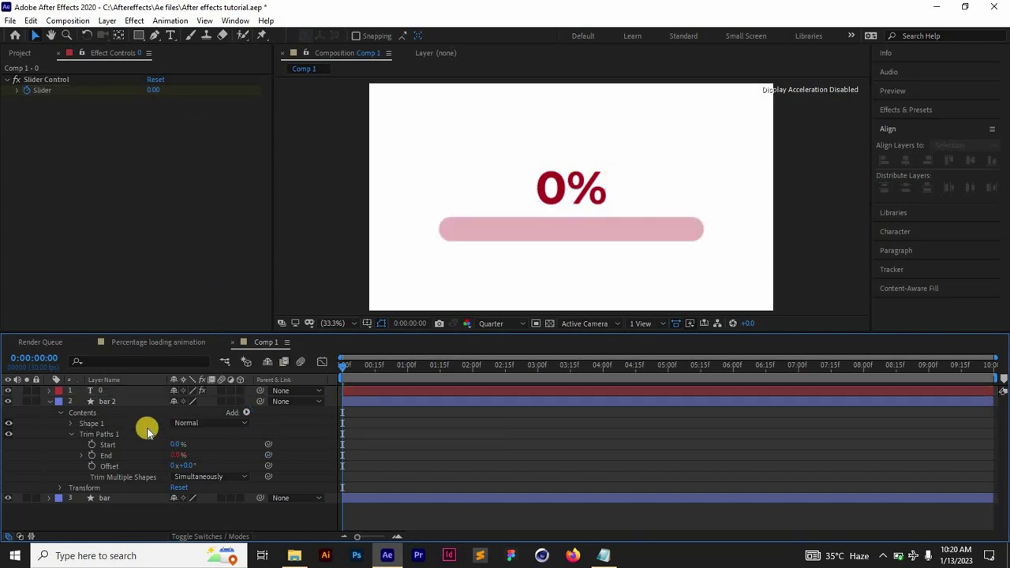
pyautogui.click(452, 437)
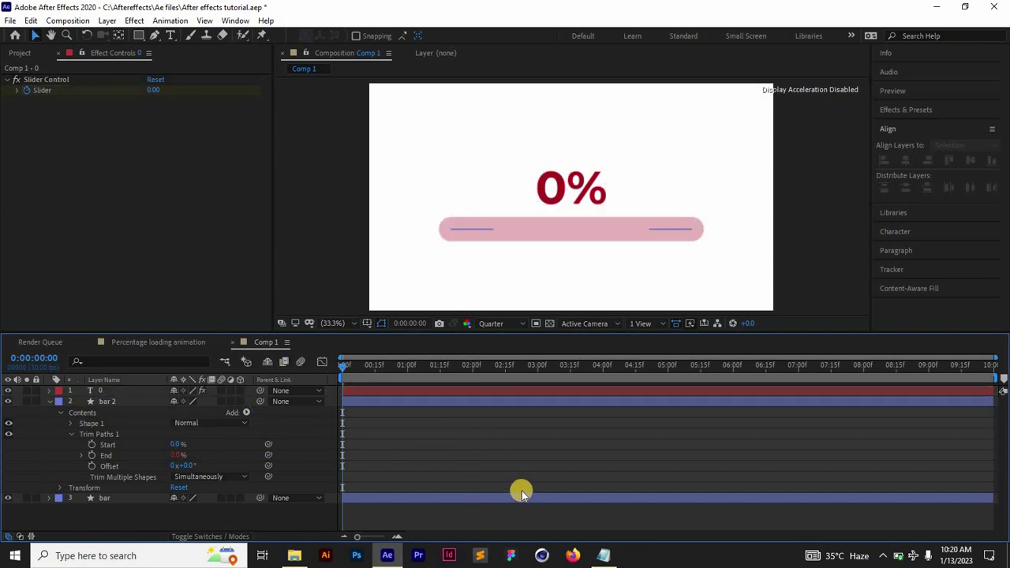
pyautogui.press('space')
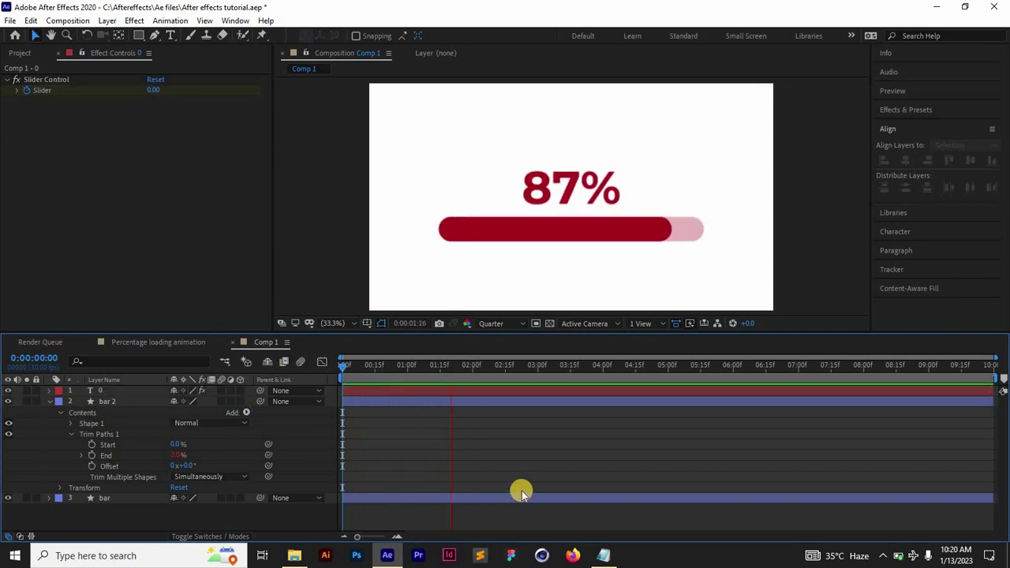
pyautogui.moveTo(341, 364); pyautogui.dragTo(474, 352)
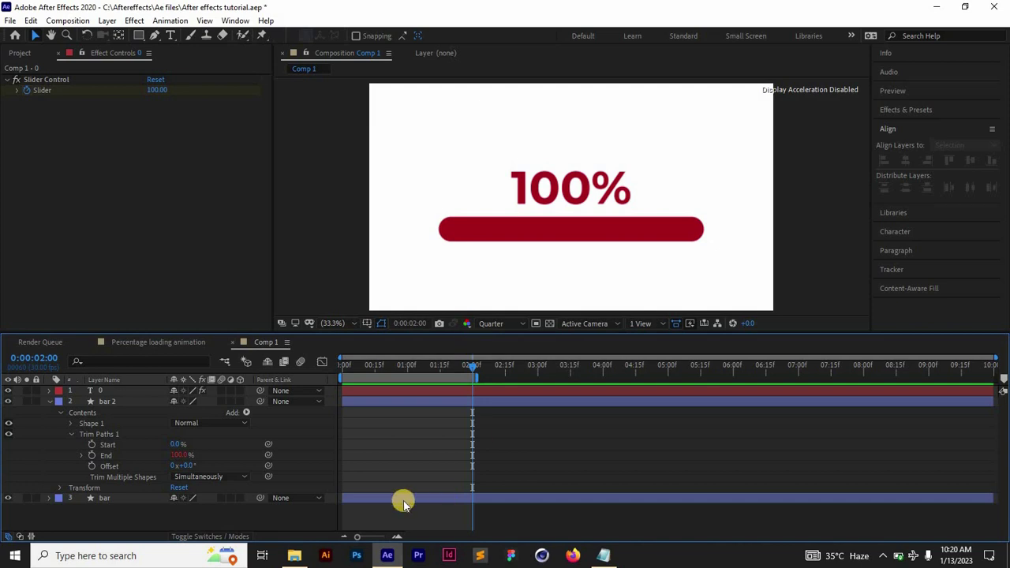
pyautogui.press('space')
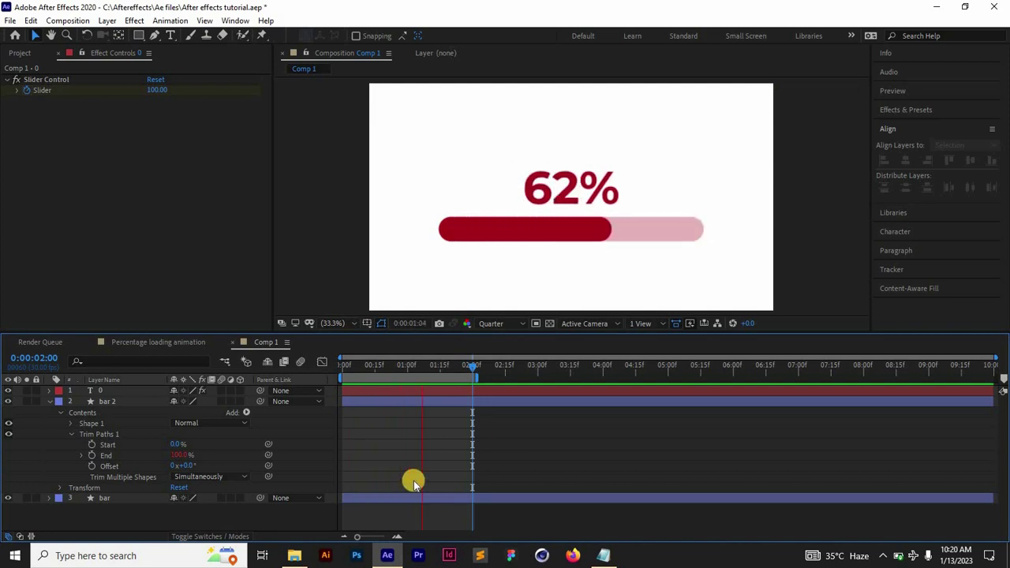